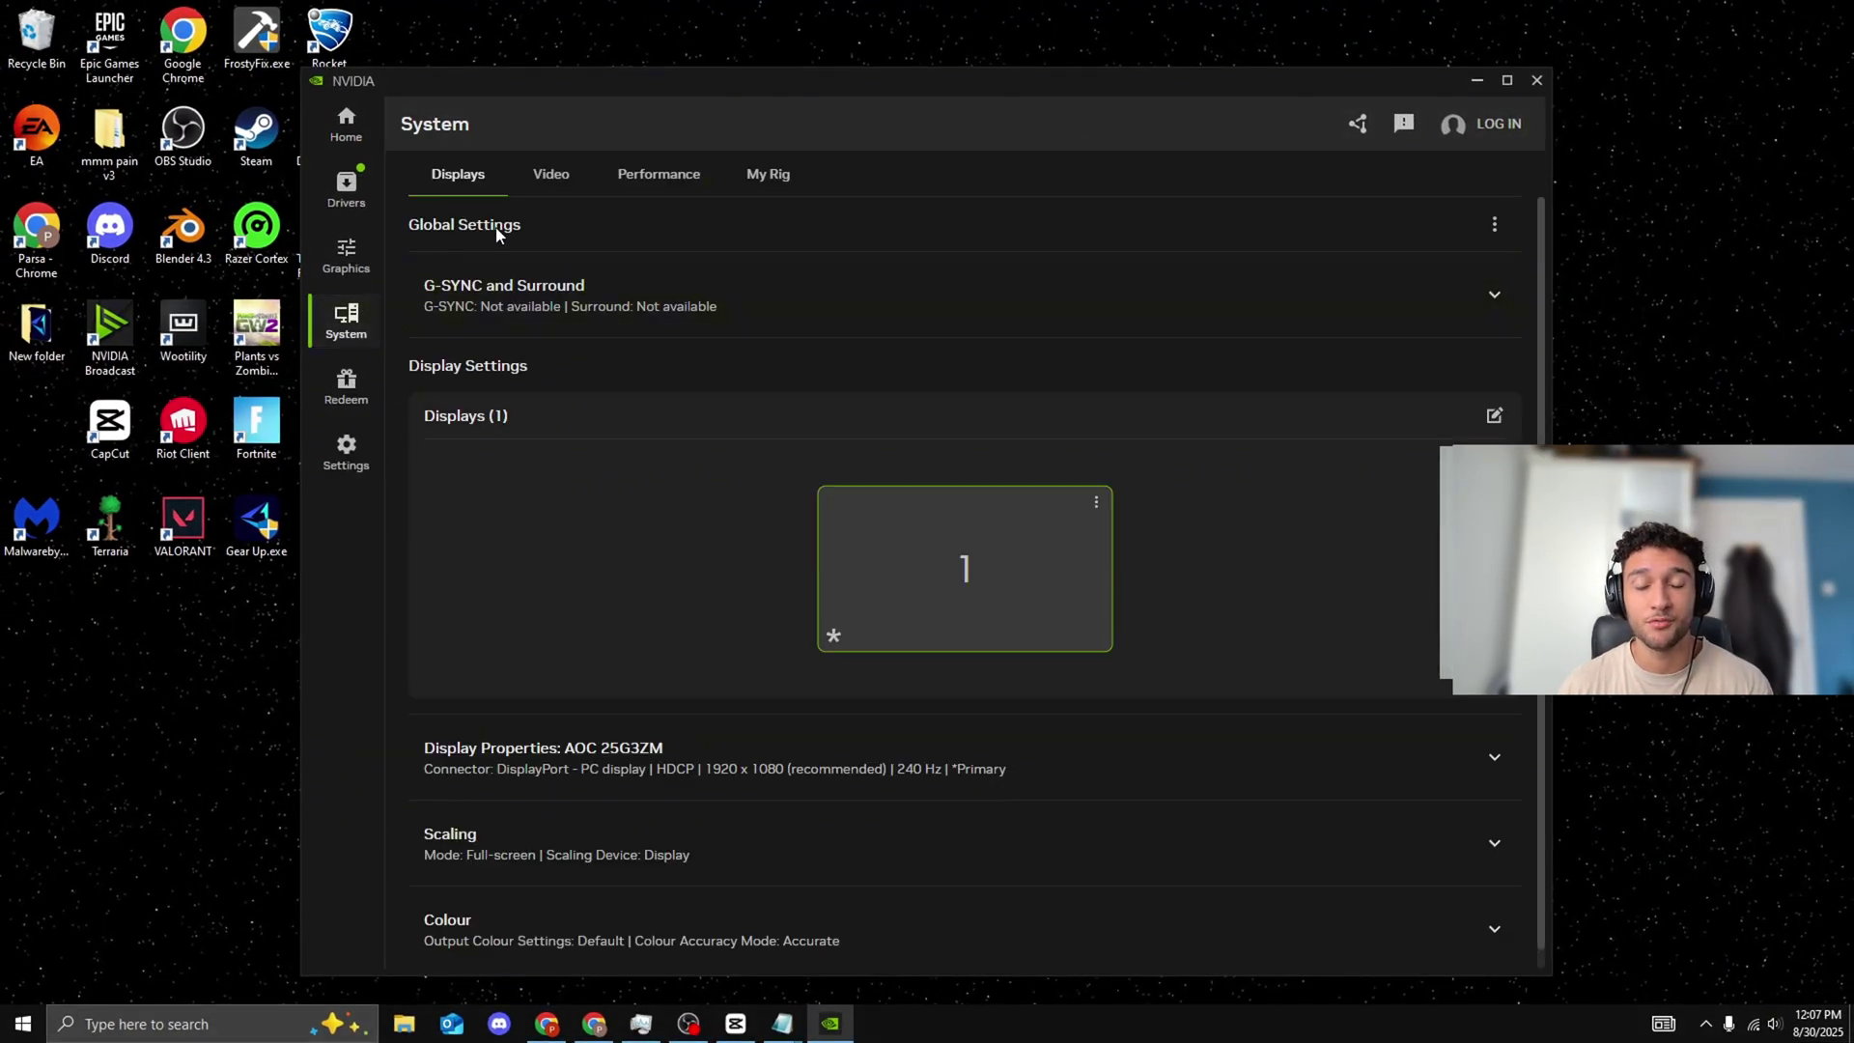
# View the system performance statistics on NVIDIA App's System Performance tab
pyautogui.click(658, 179)
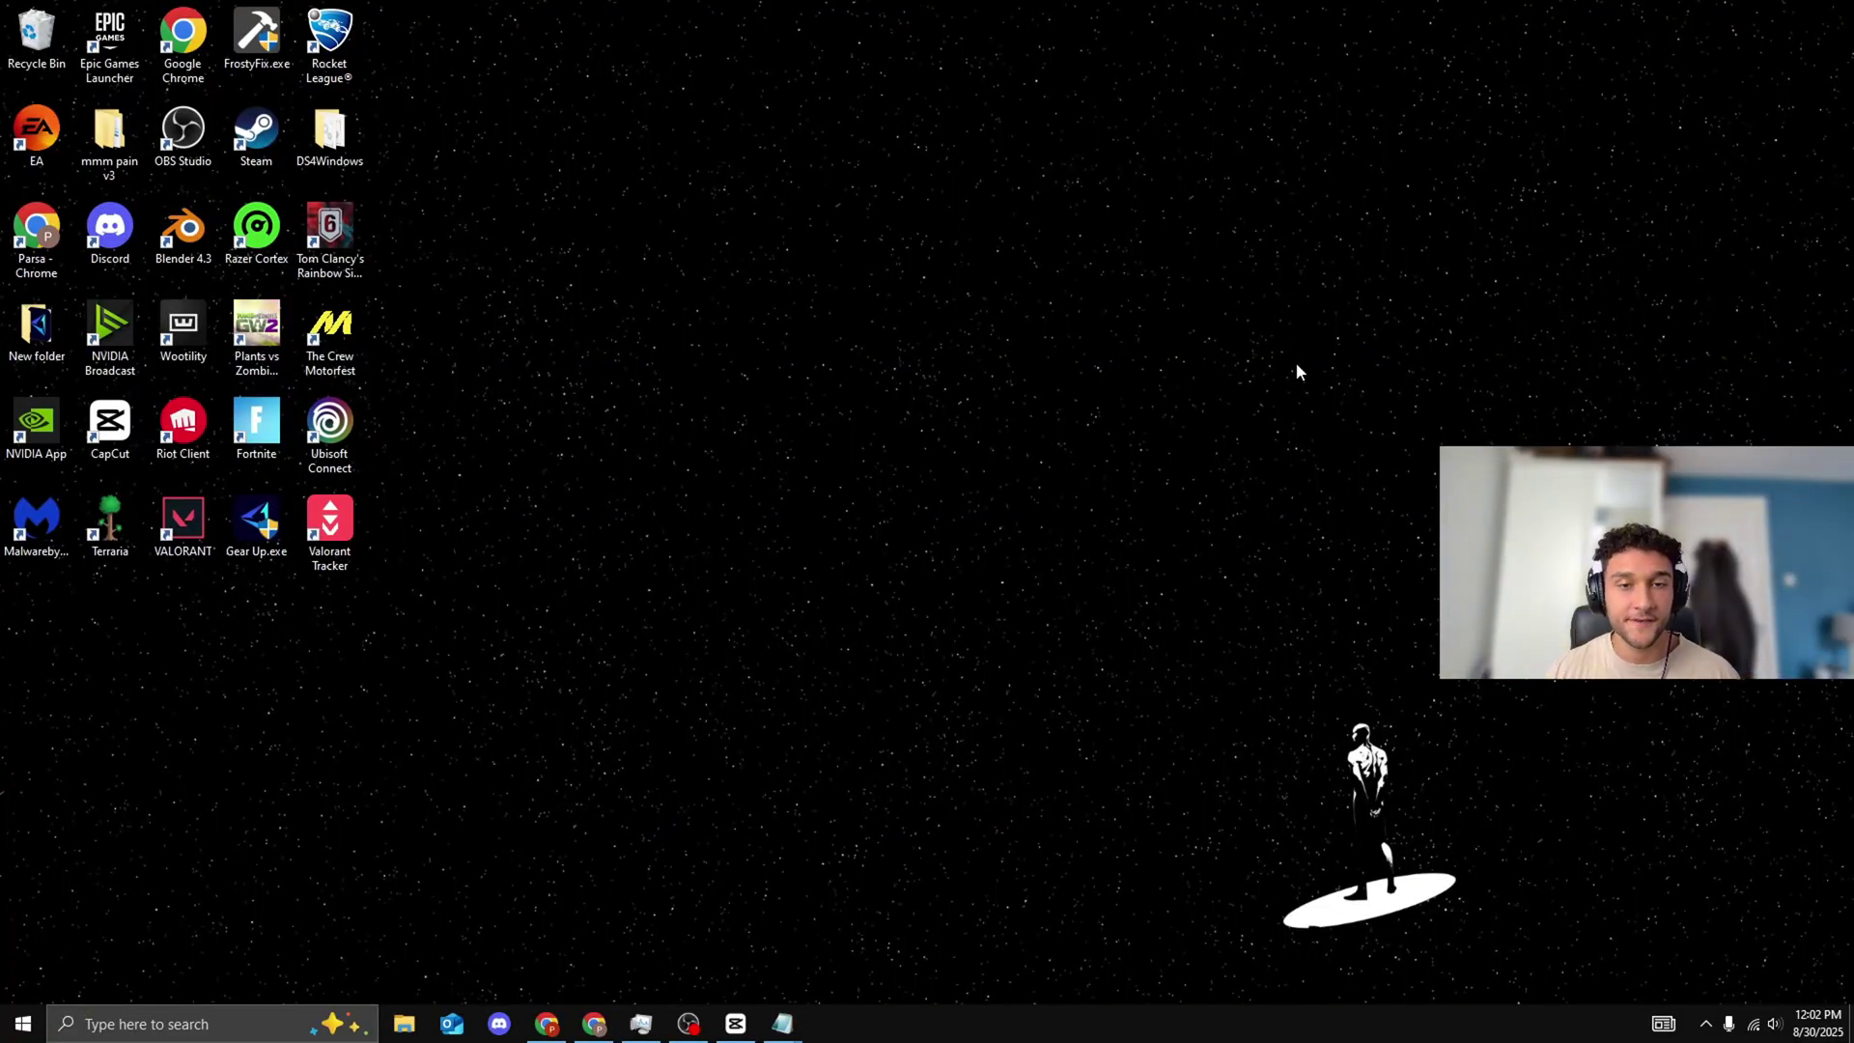
# Create a restore point named 'jinshi' from System Properties' System Protection
pyautogui.click(193, 1024)
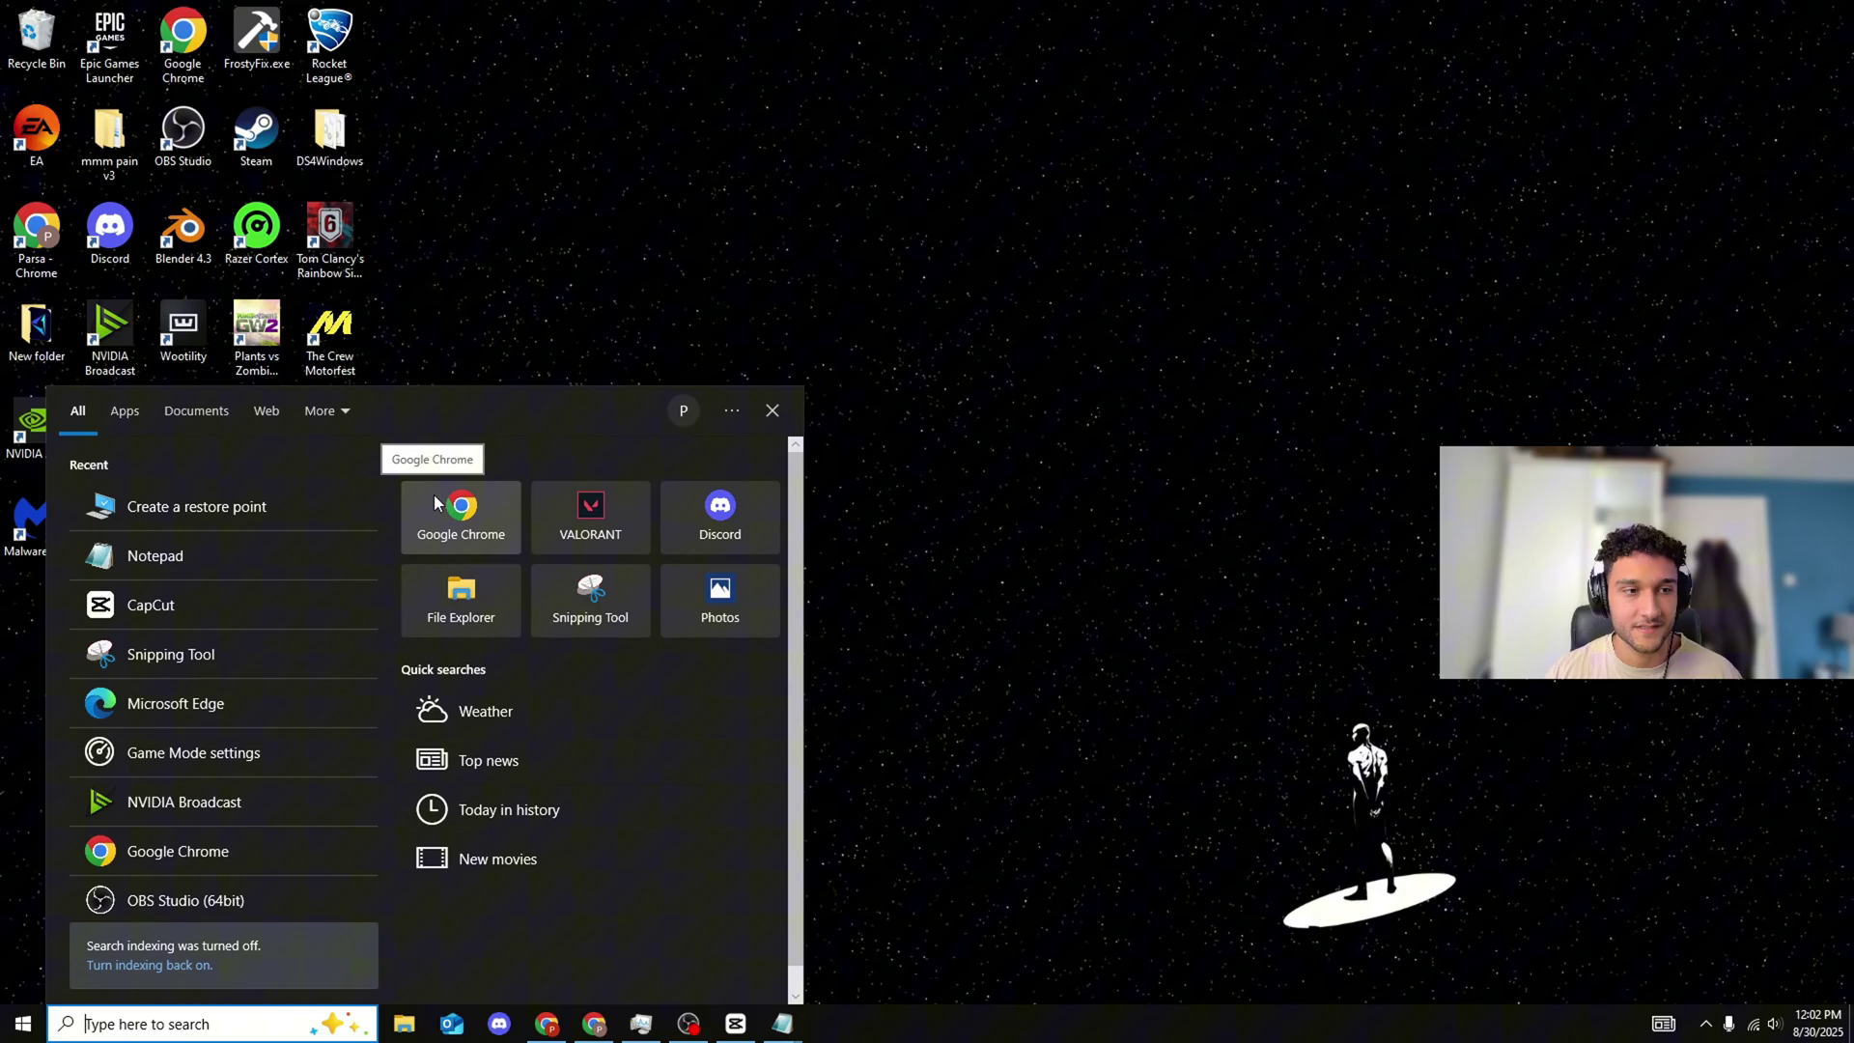
pyautogui.click(182, 512)
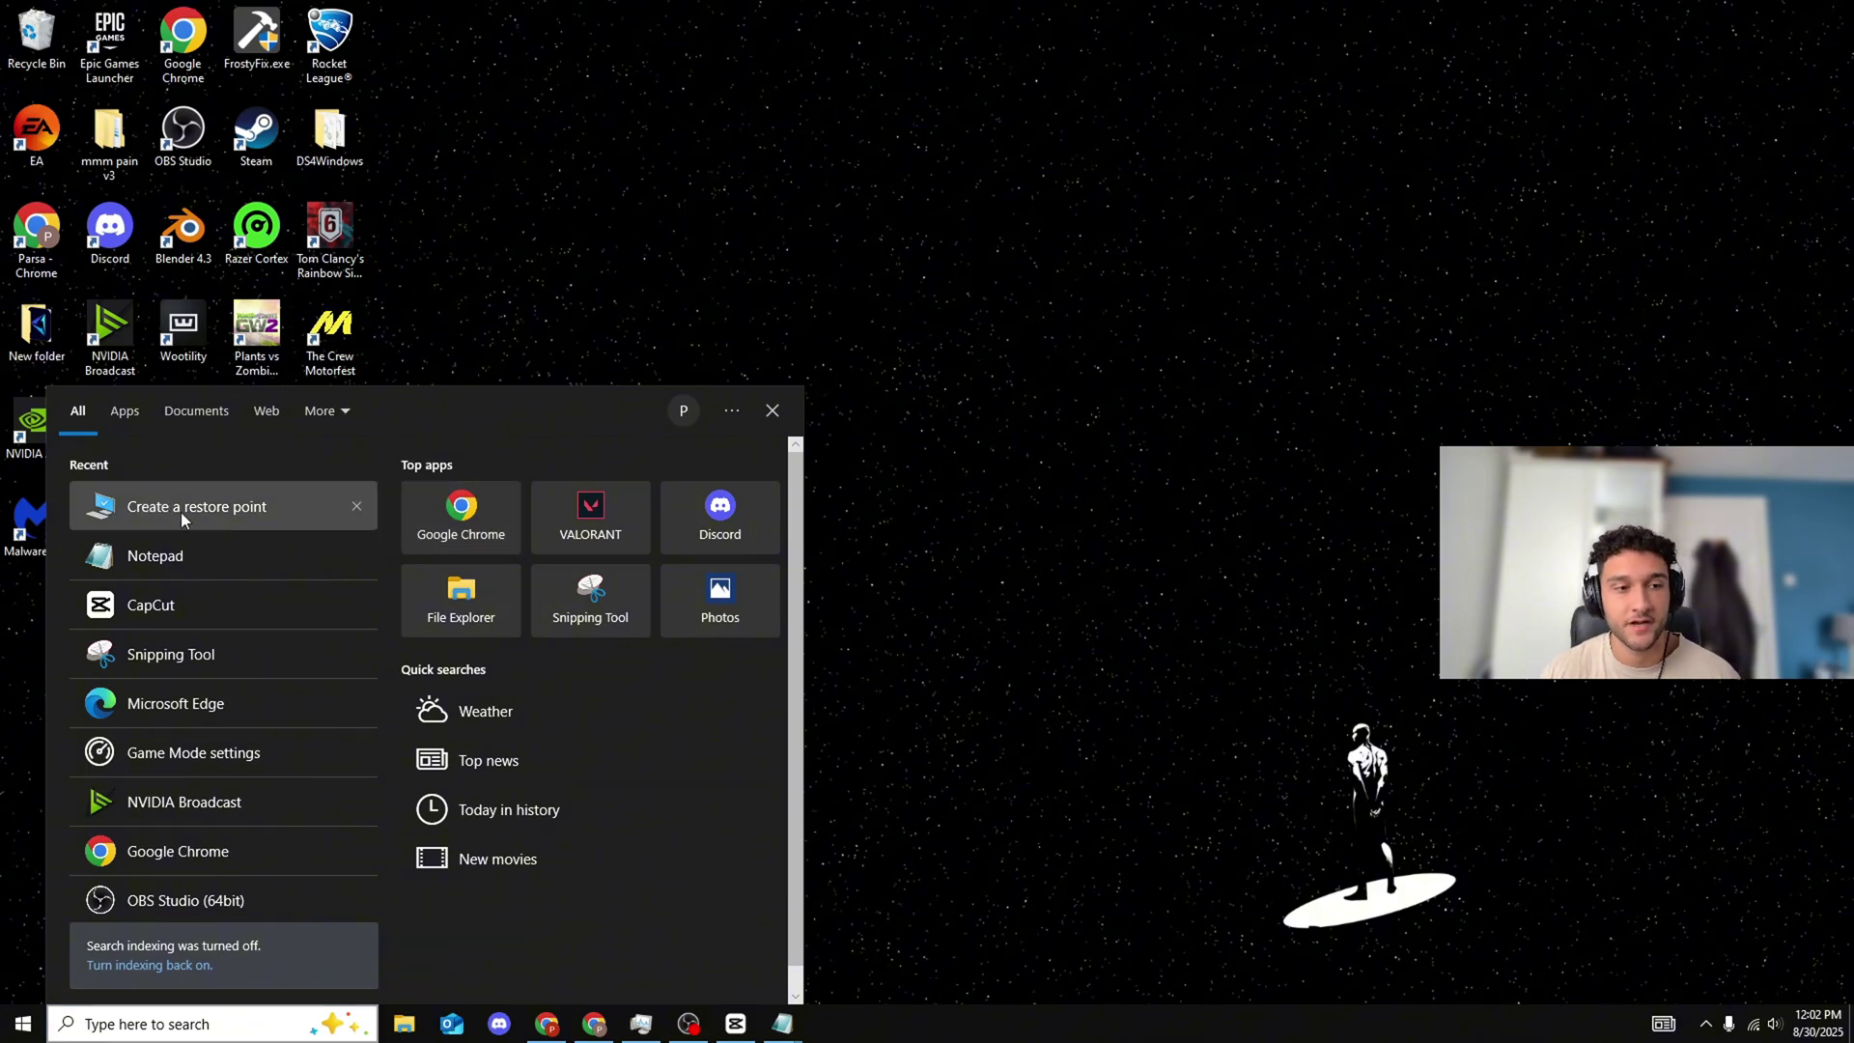
pyautogui.moveTo(1113, 276); pyautogui.dragTo(1159, 302)
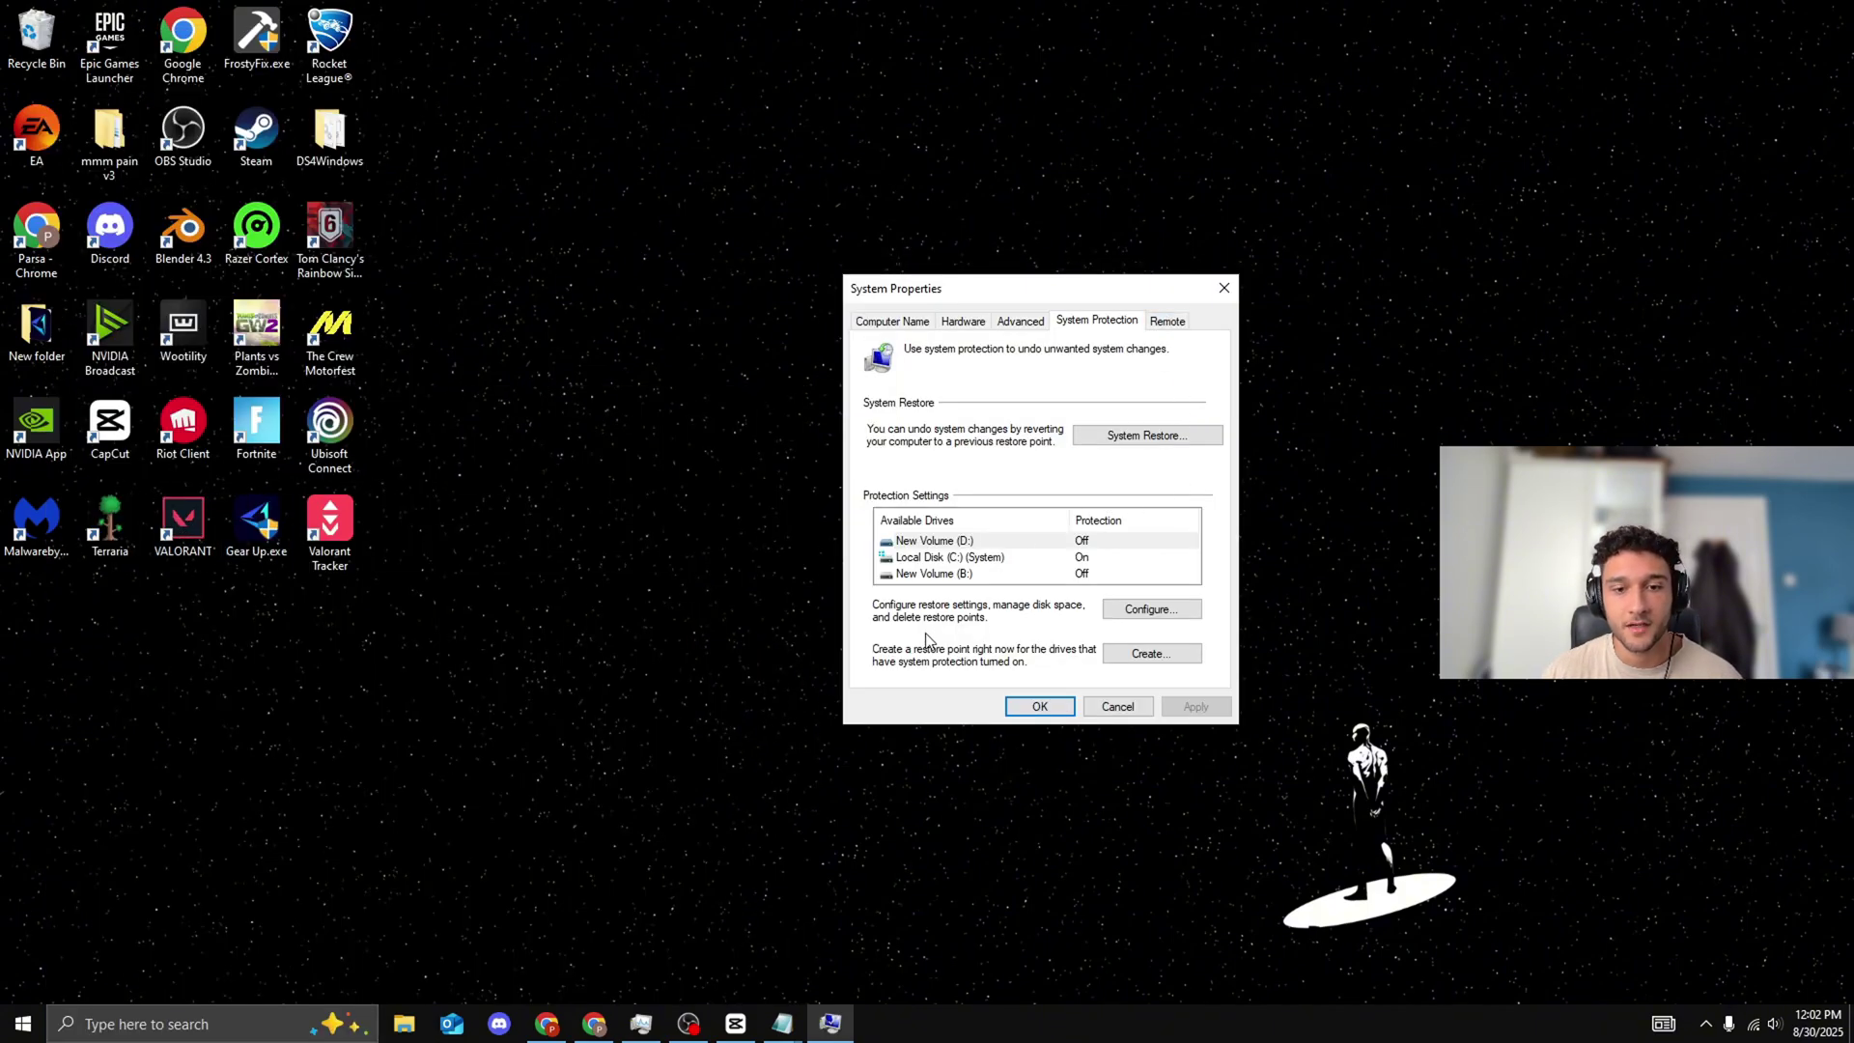
pyautogui.click(1152, 654)
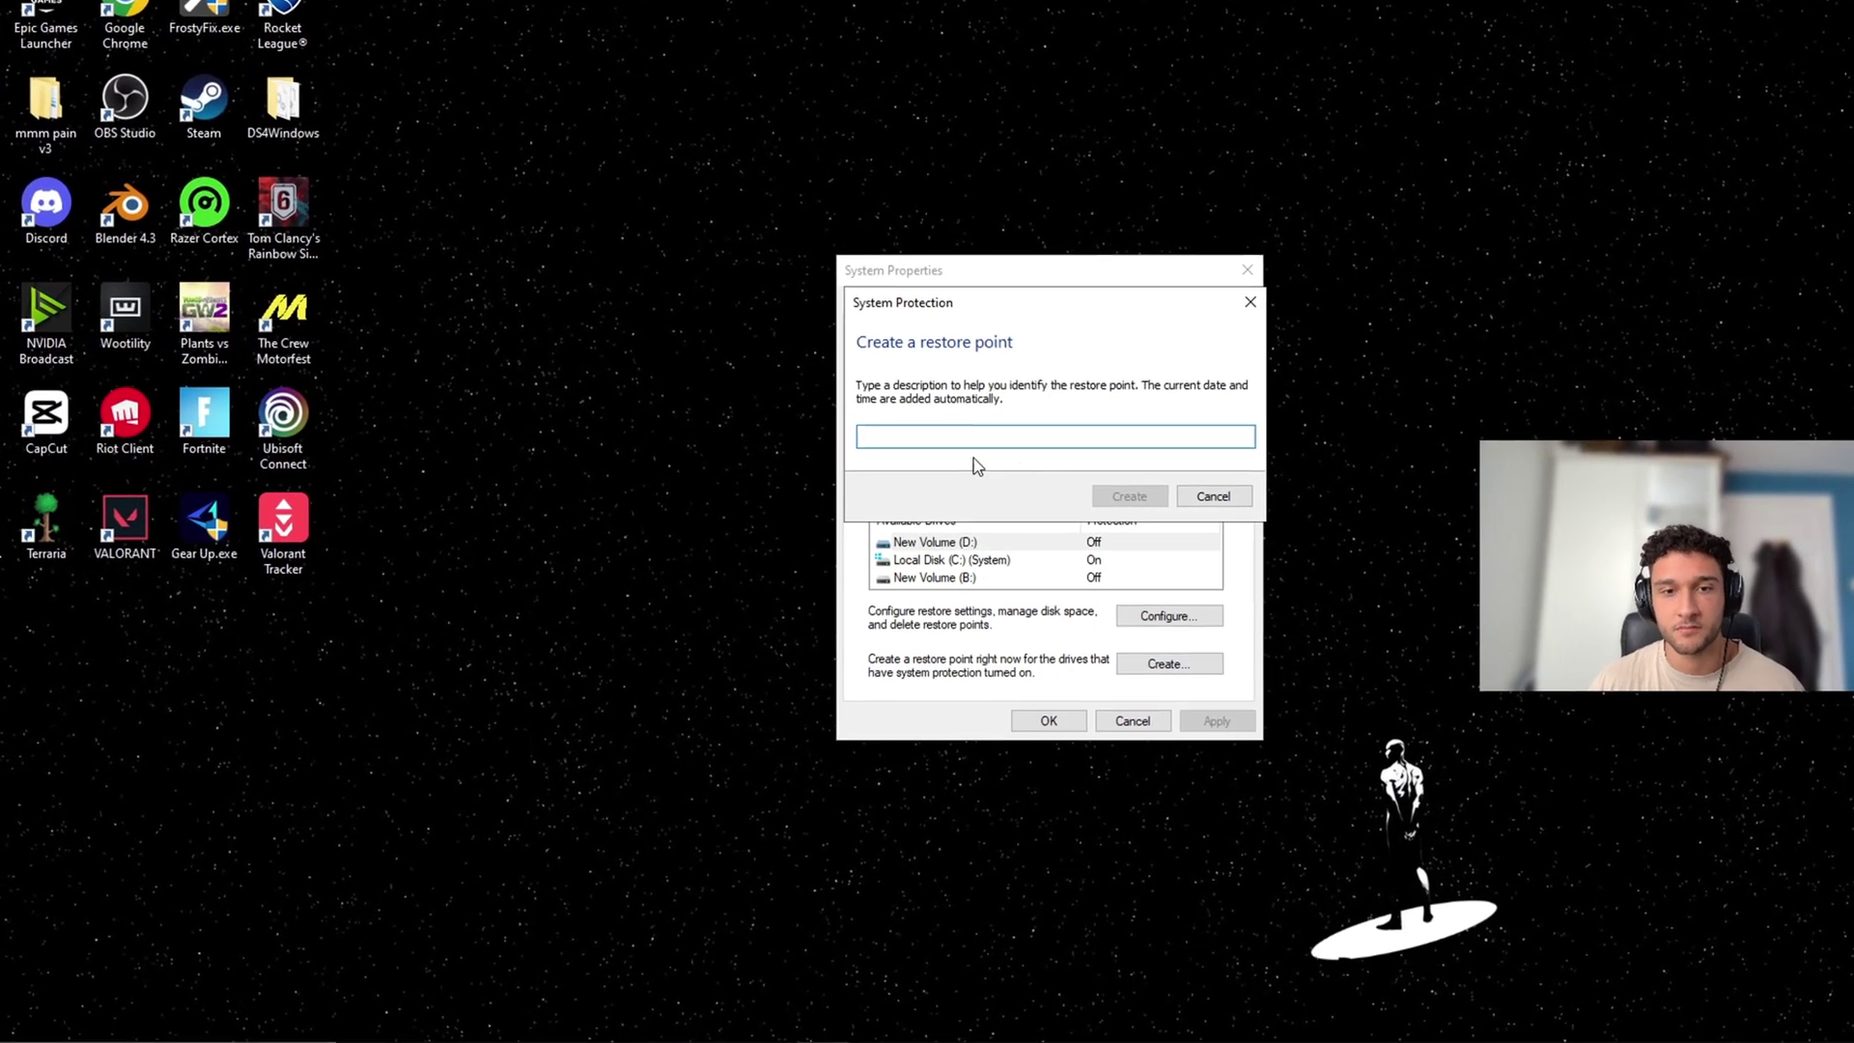
pyautogui.write('jinshi')
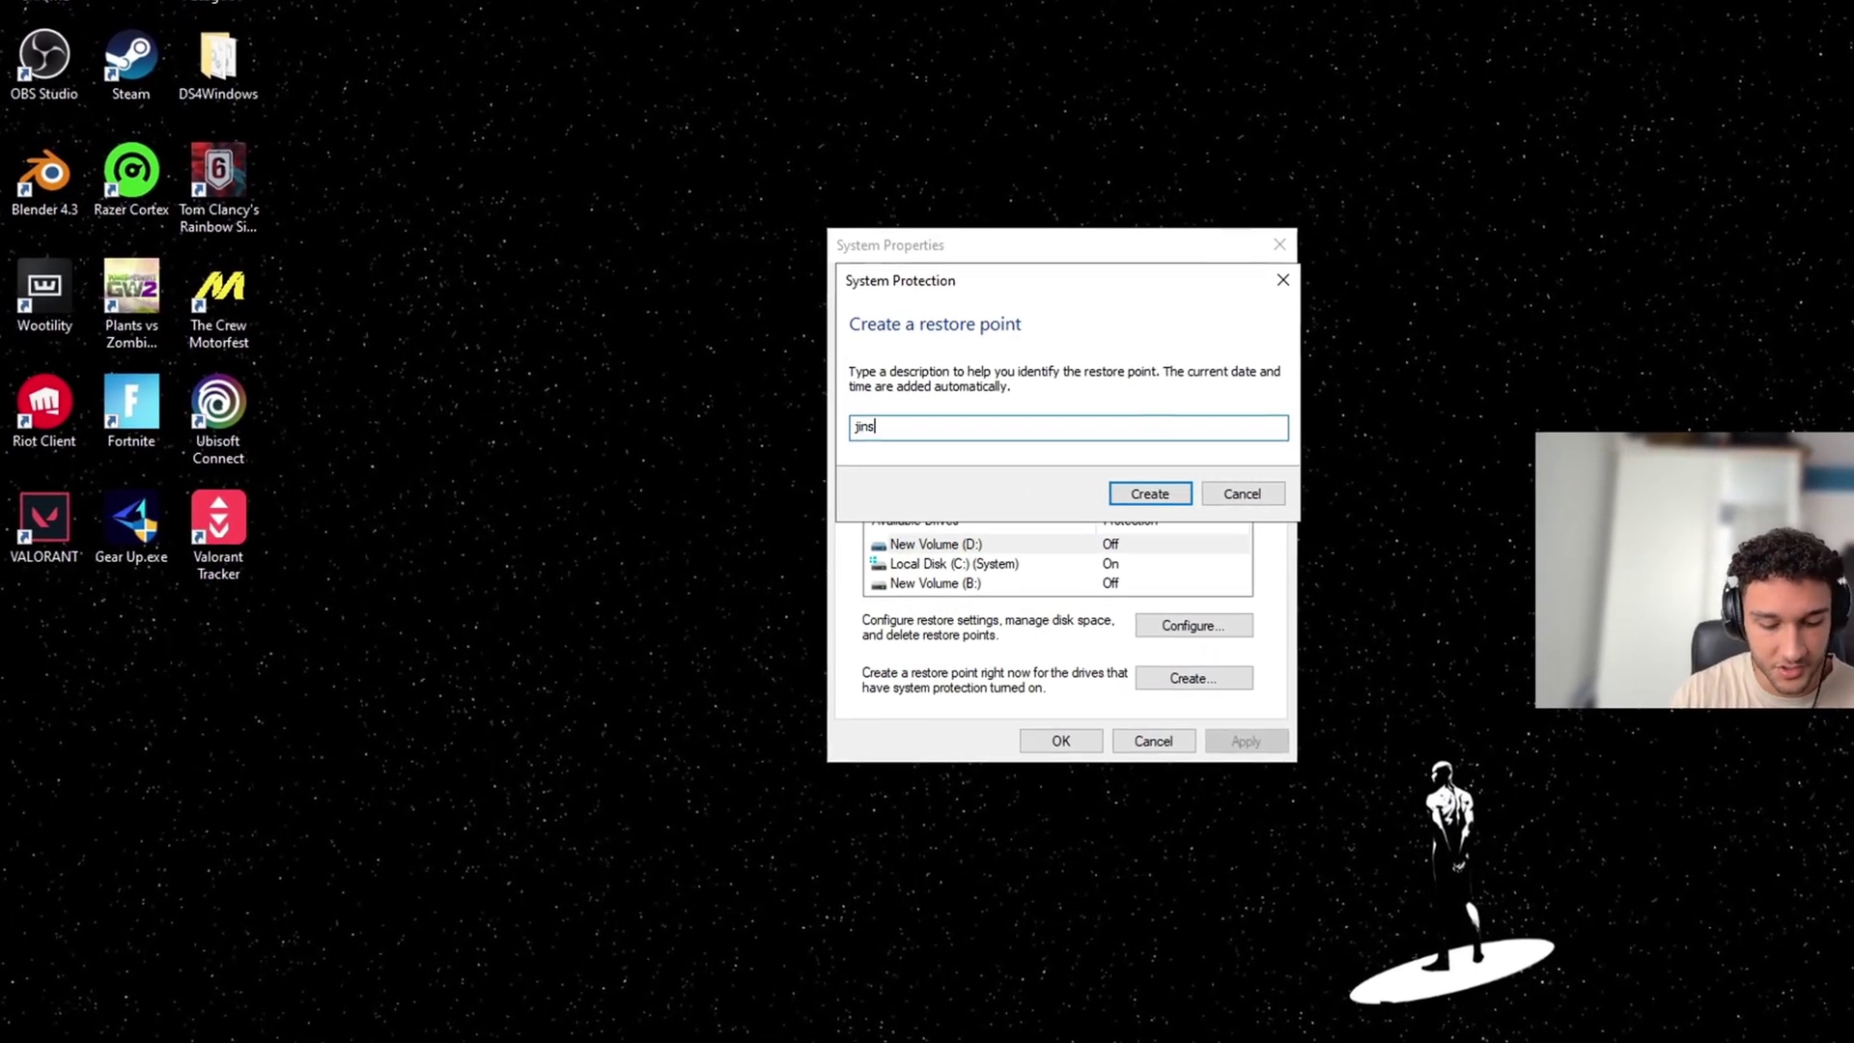
pyautogui.click(1154, 494)
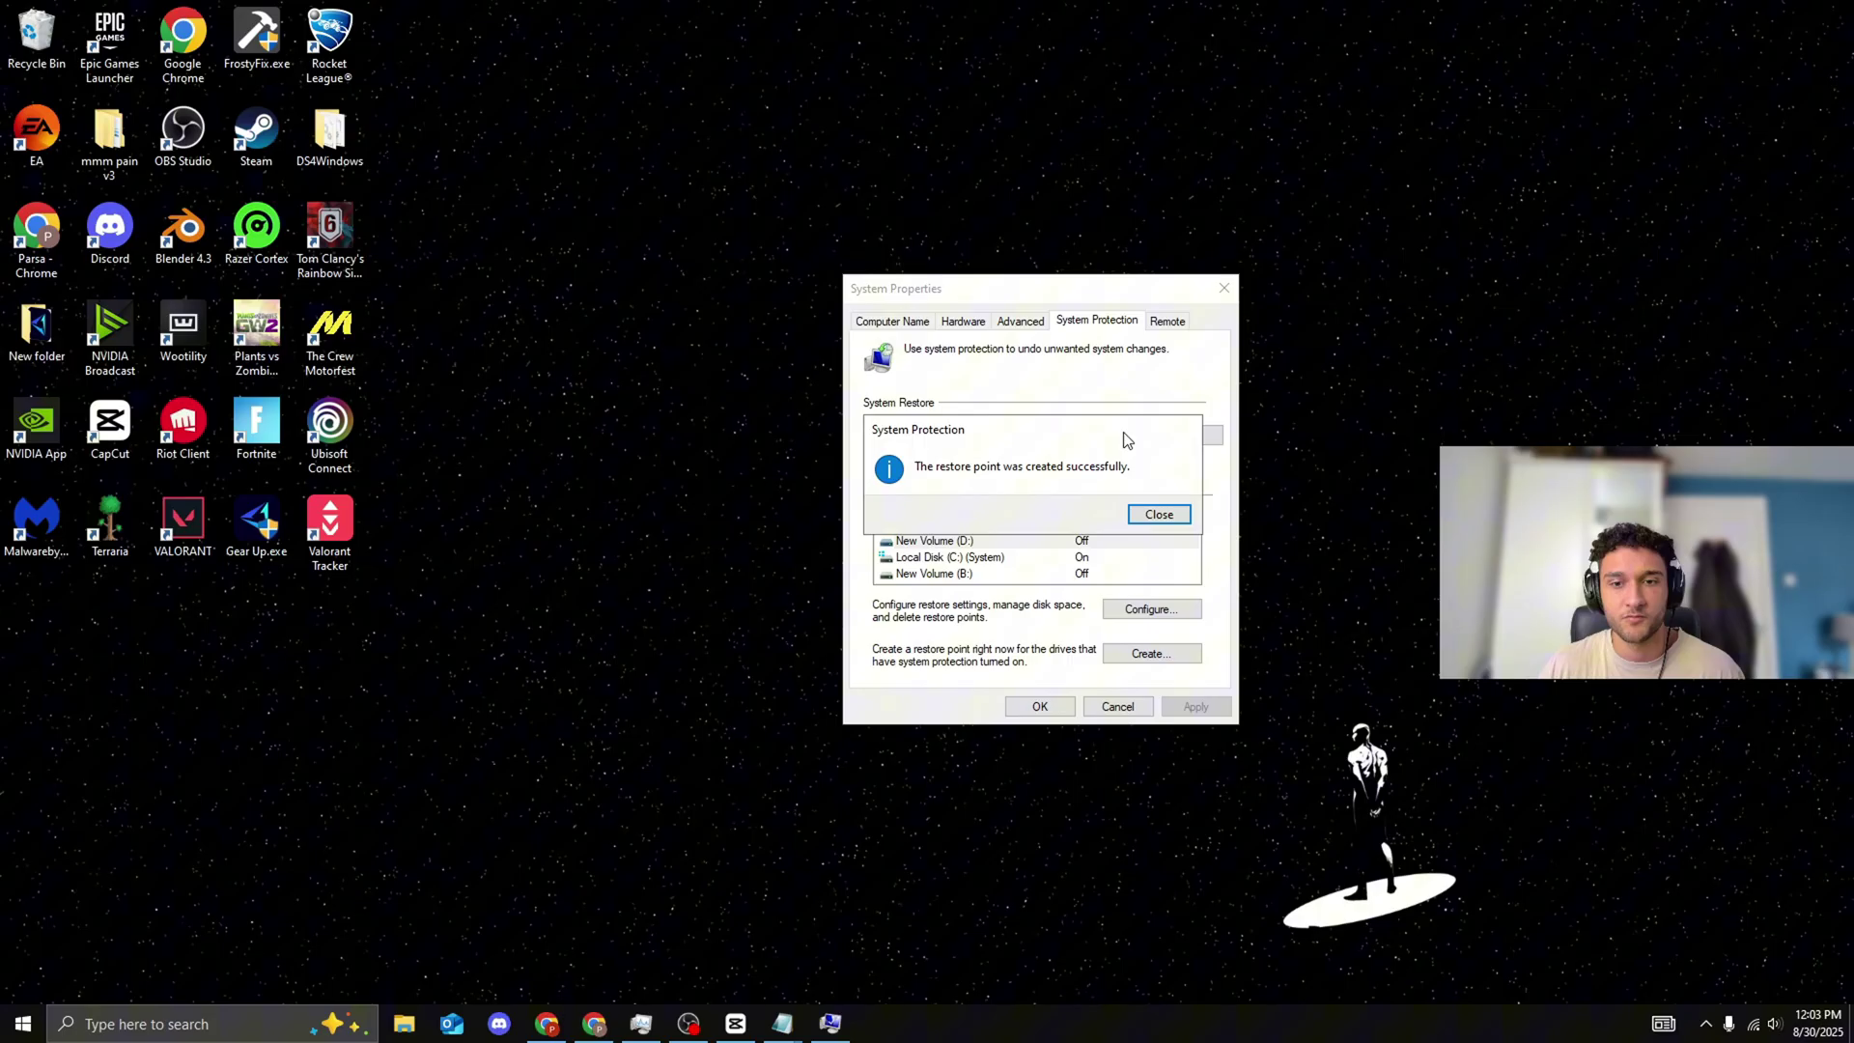
# Dismiss the restore point's success message
pyautogui.click(1157, 513)
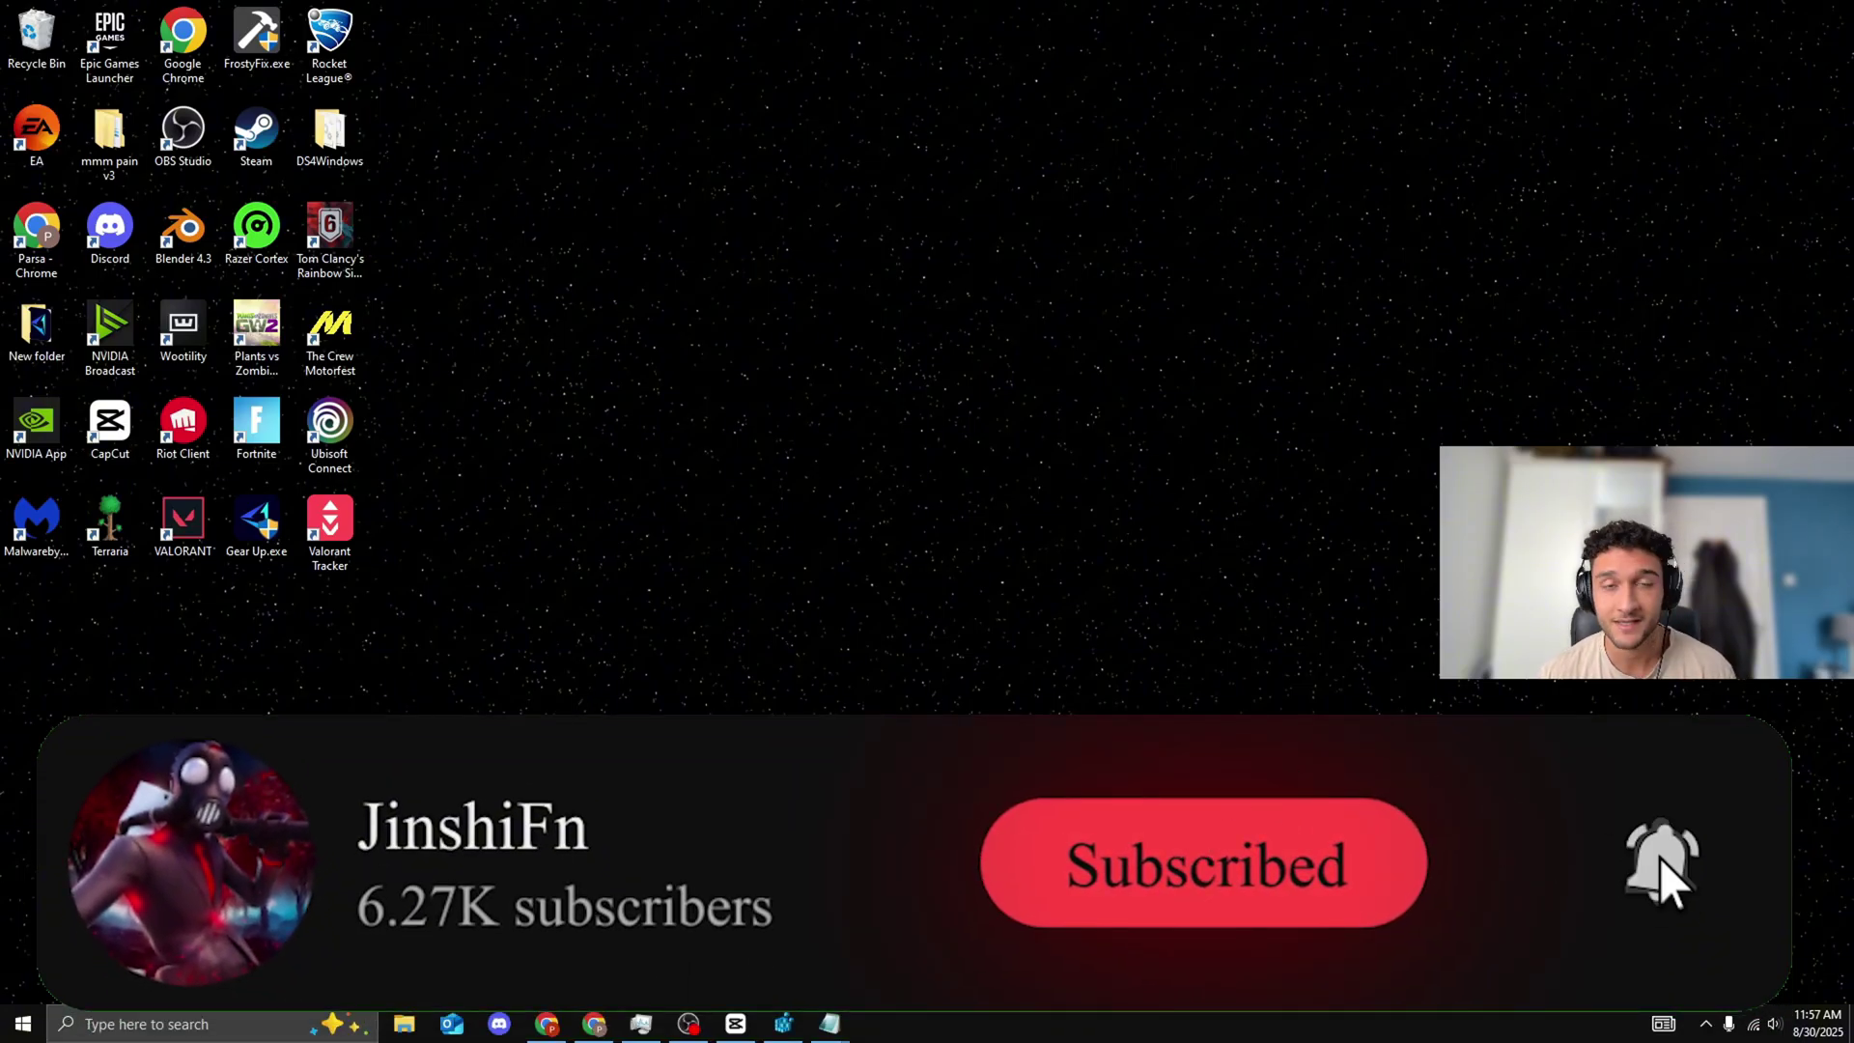
# Launch Registry Editor by running regedit from the Run prompt
pyautogui.press('super+r')
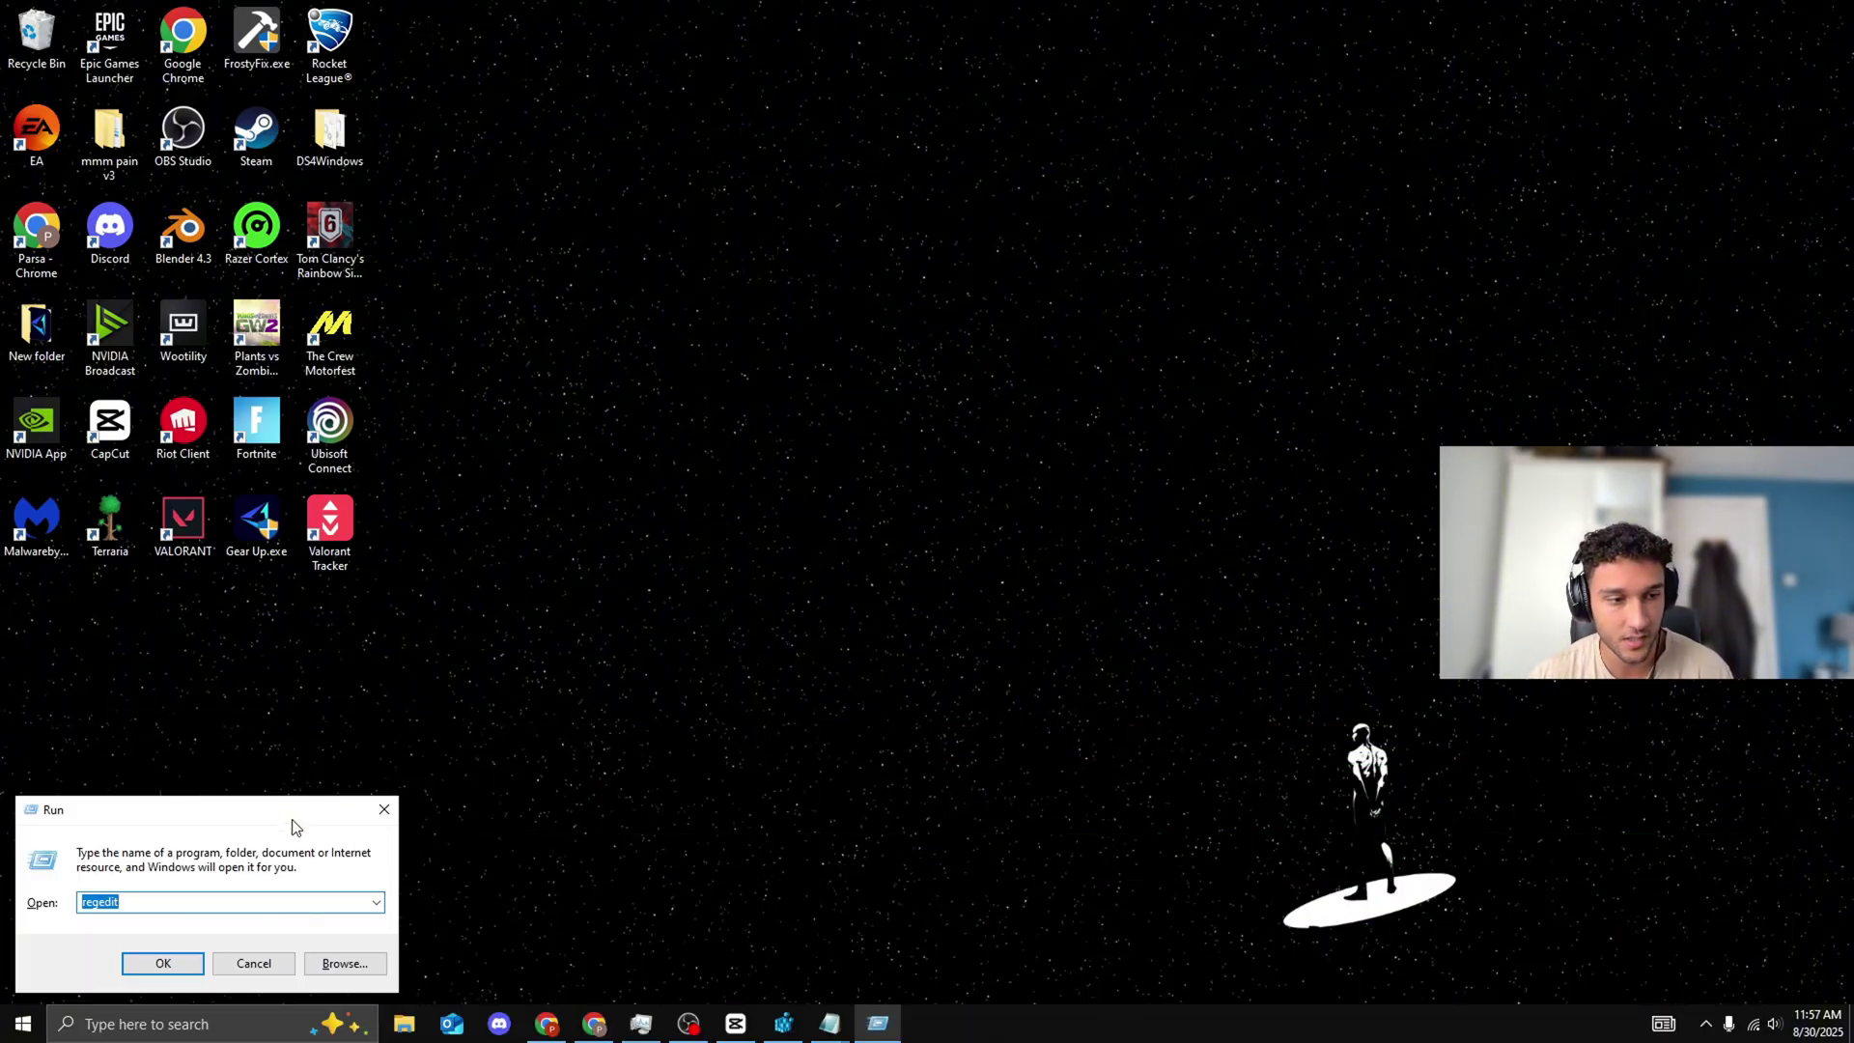
pyautogui.moveTo(287, 819); pyautogui.dragTo(858, 438)
pyautogui.click(707, 519)
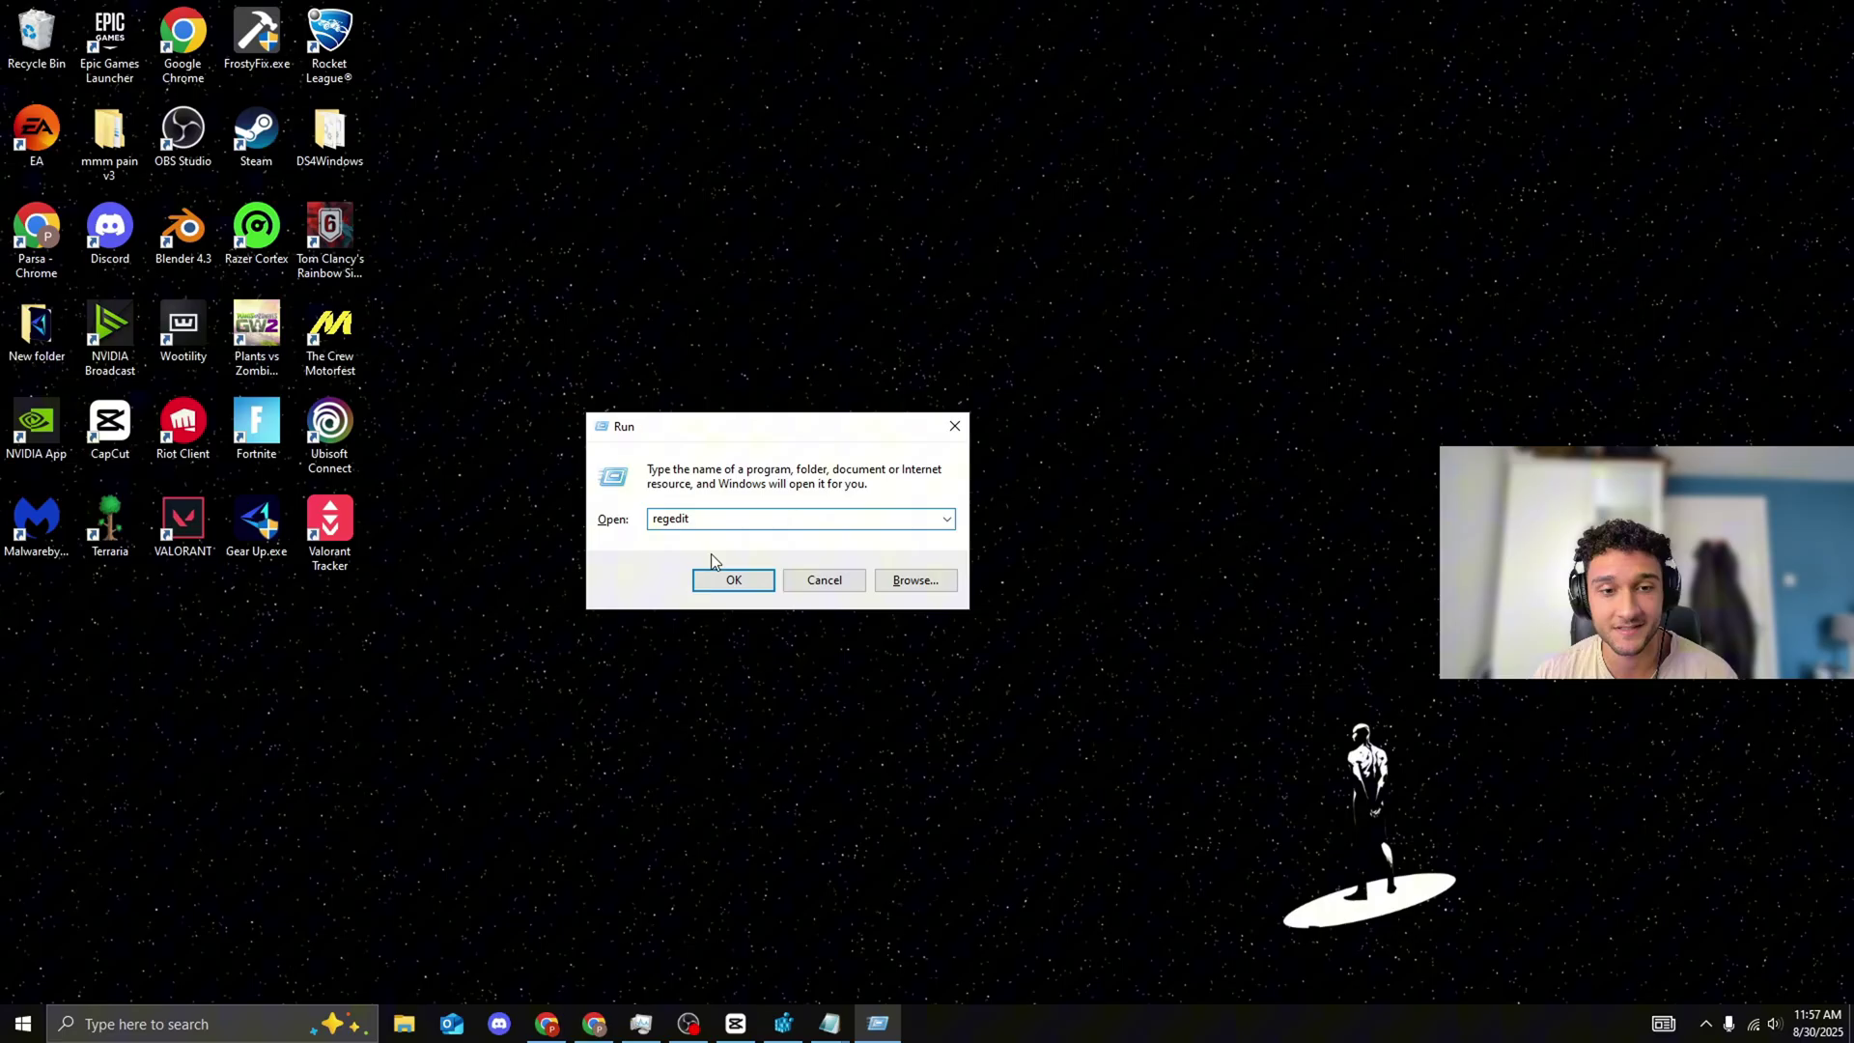
pyautogui.click(720, 577)
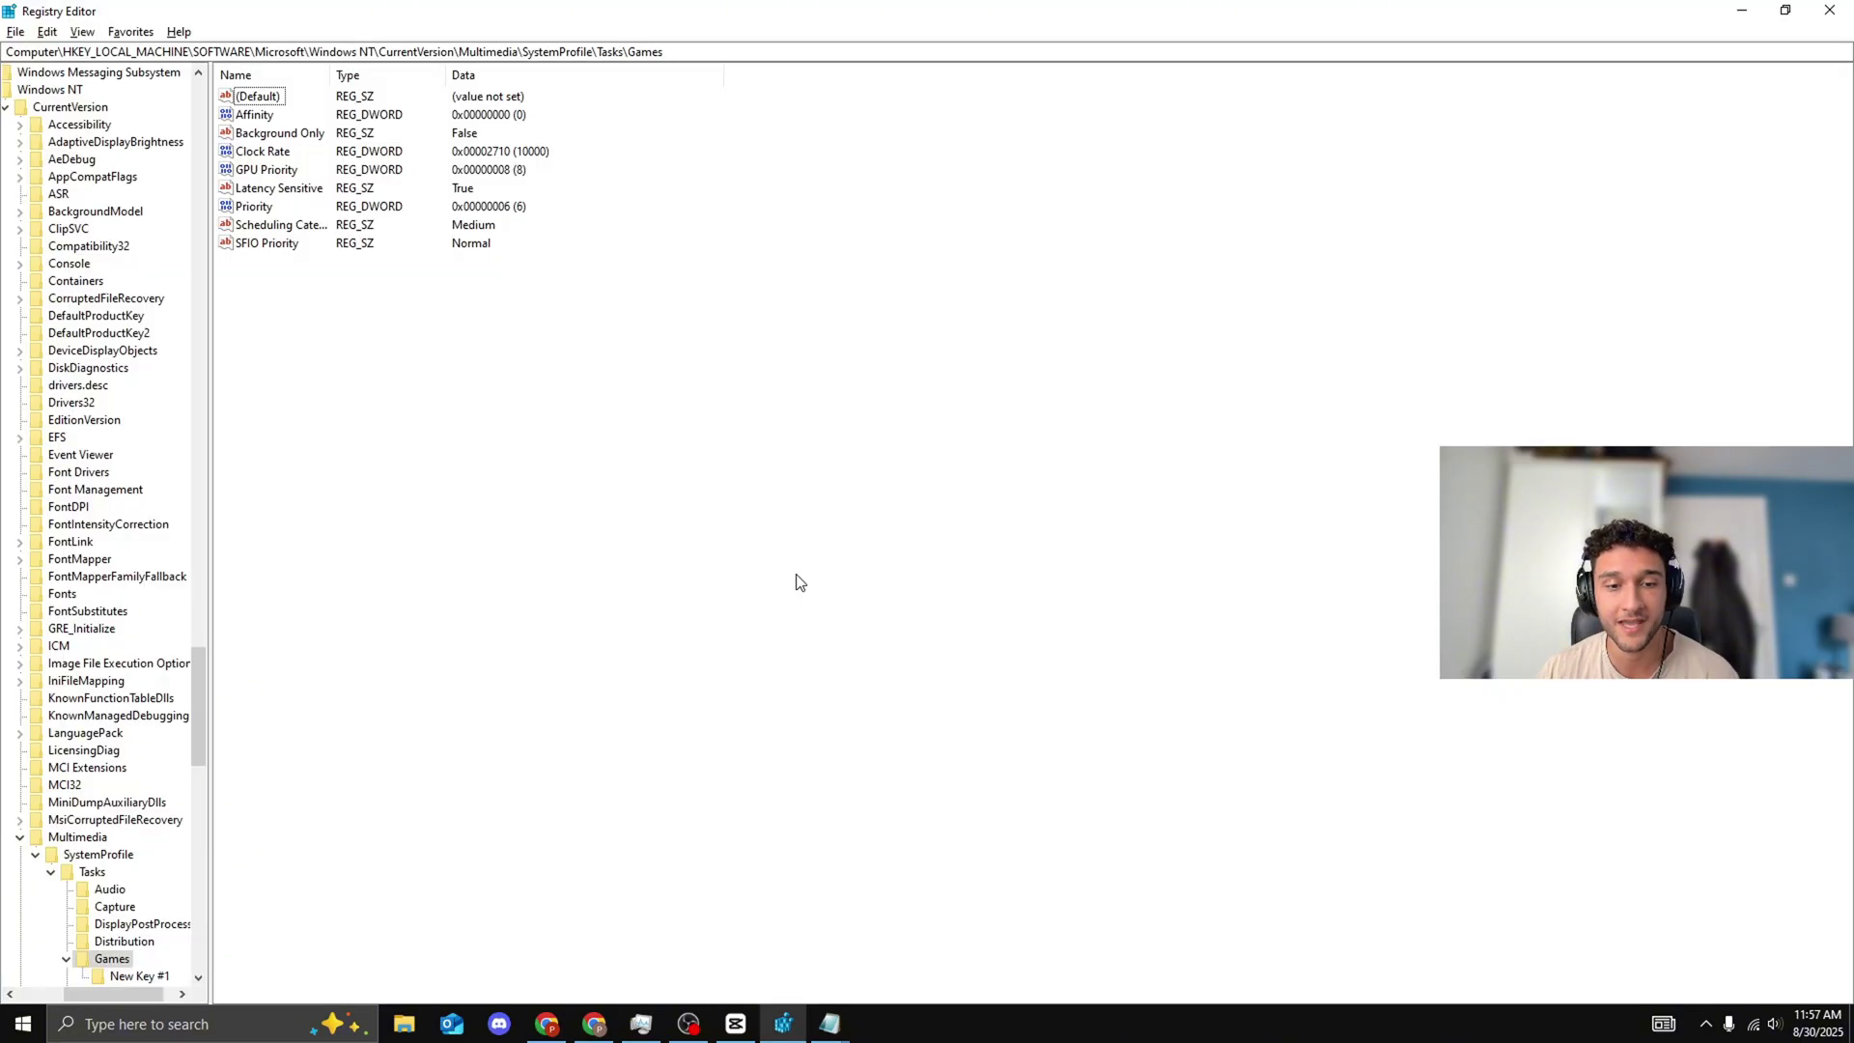
# Expand HKEY_LOCAL_MACHINE\SOFTWARE down to Microsoft\Windows NT\CurrentVersion
pyautogui.moveTo(196, 699); pyautogui.dragTo(195, 136)
pyautogui.moveTo(118, 995); pyautogui.dragTo(74, 997)
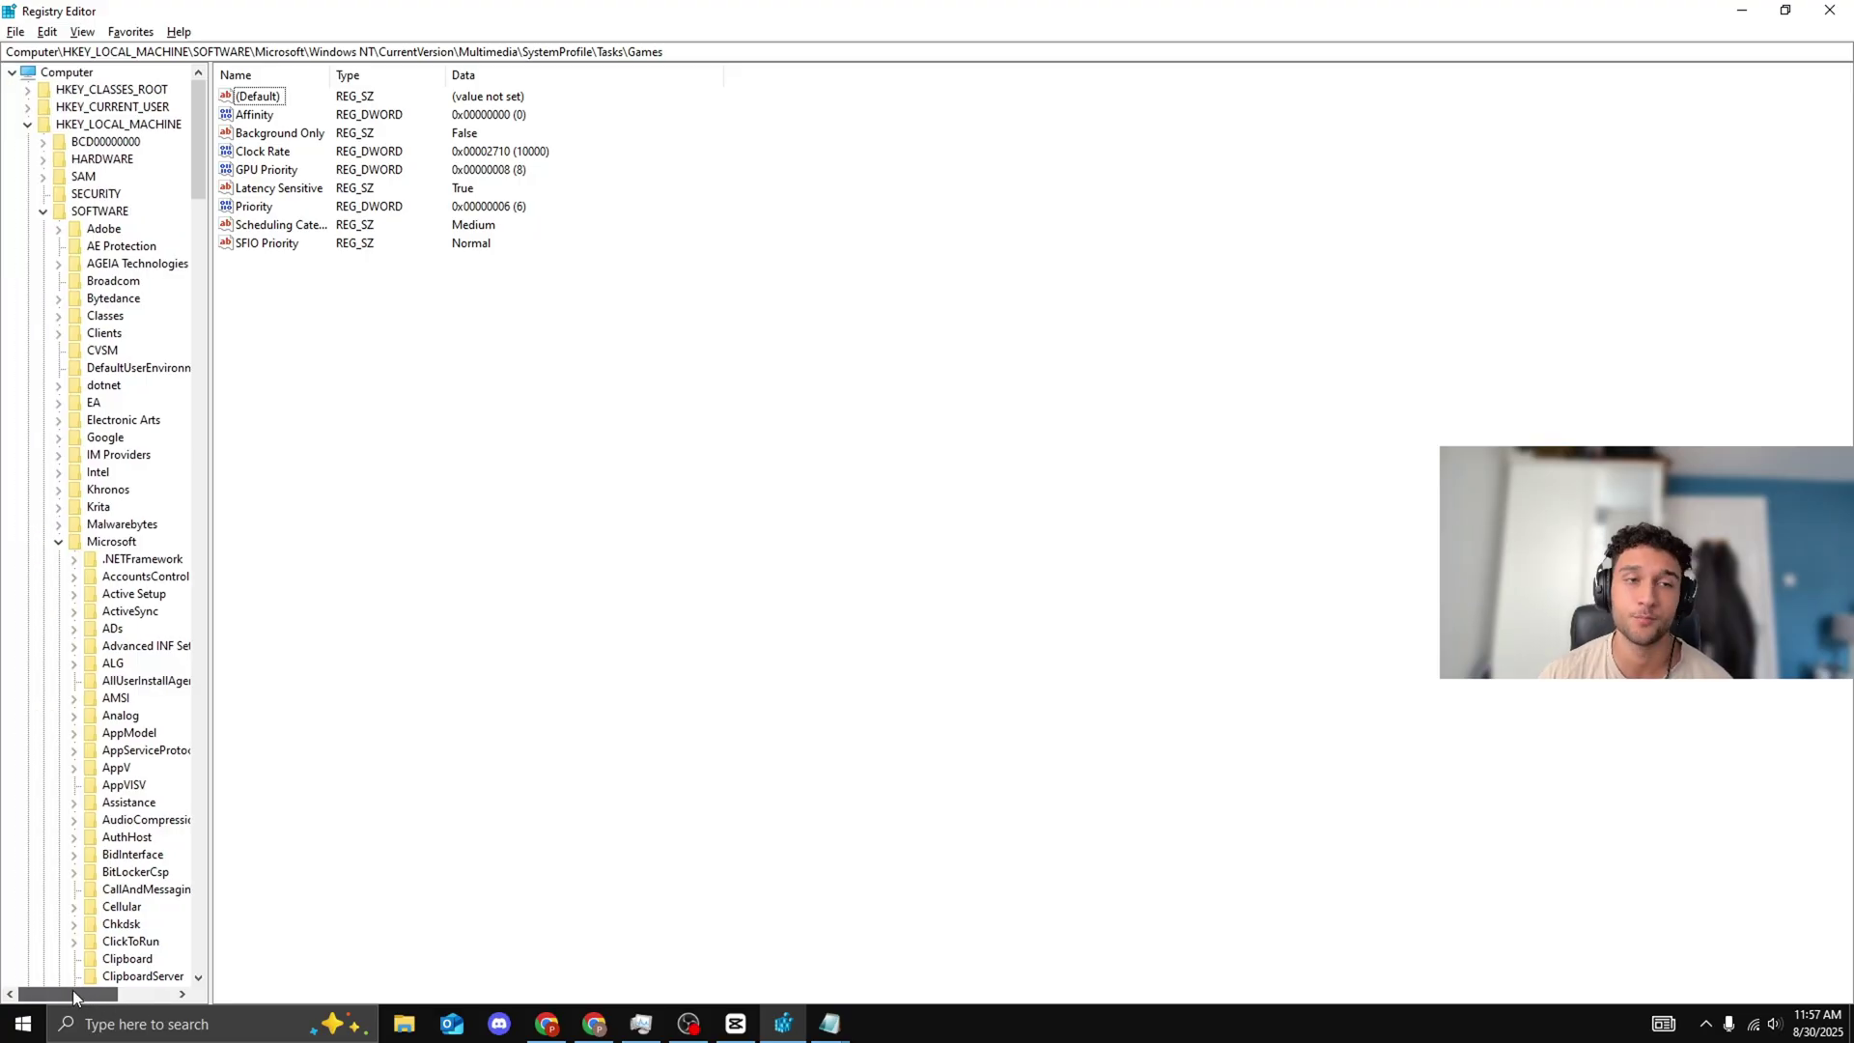
pyautogui.click(61, 126)
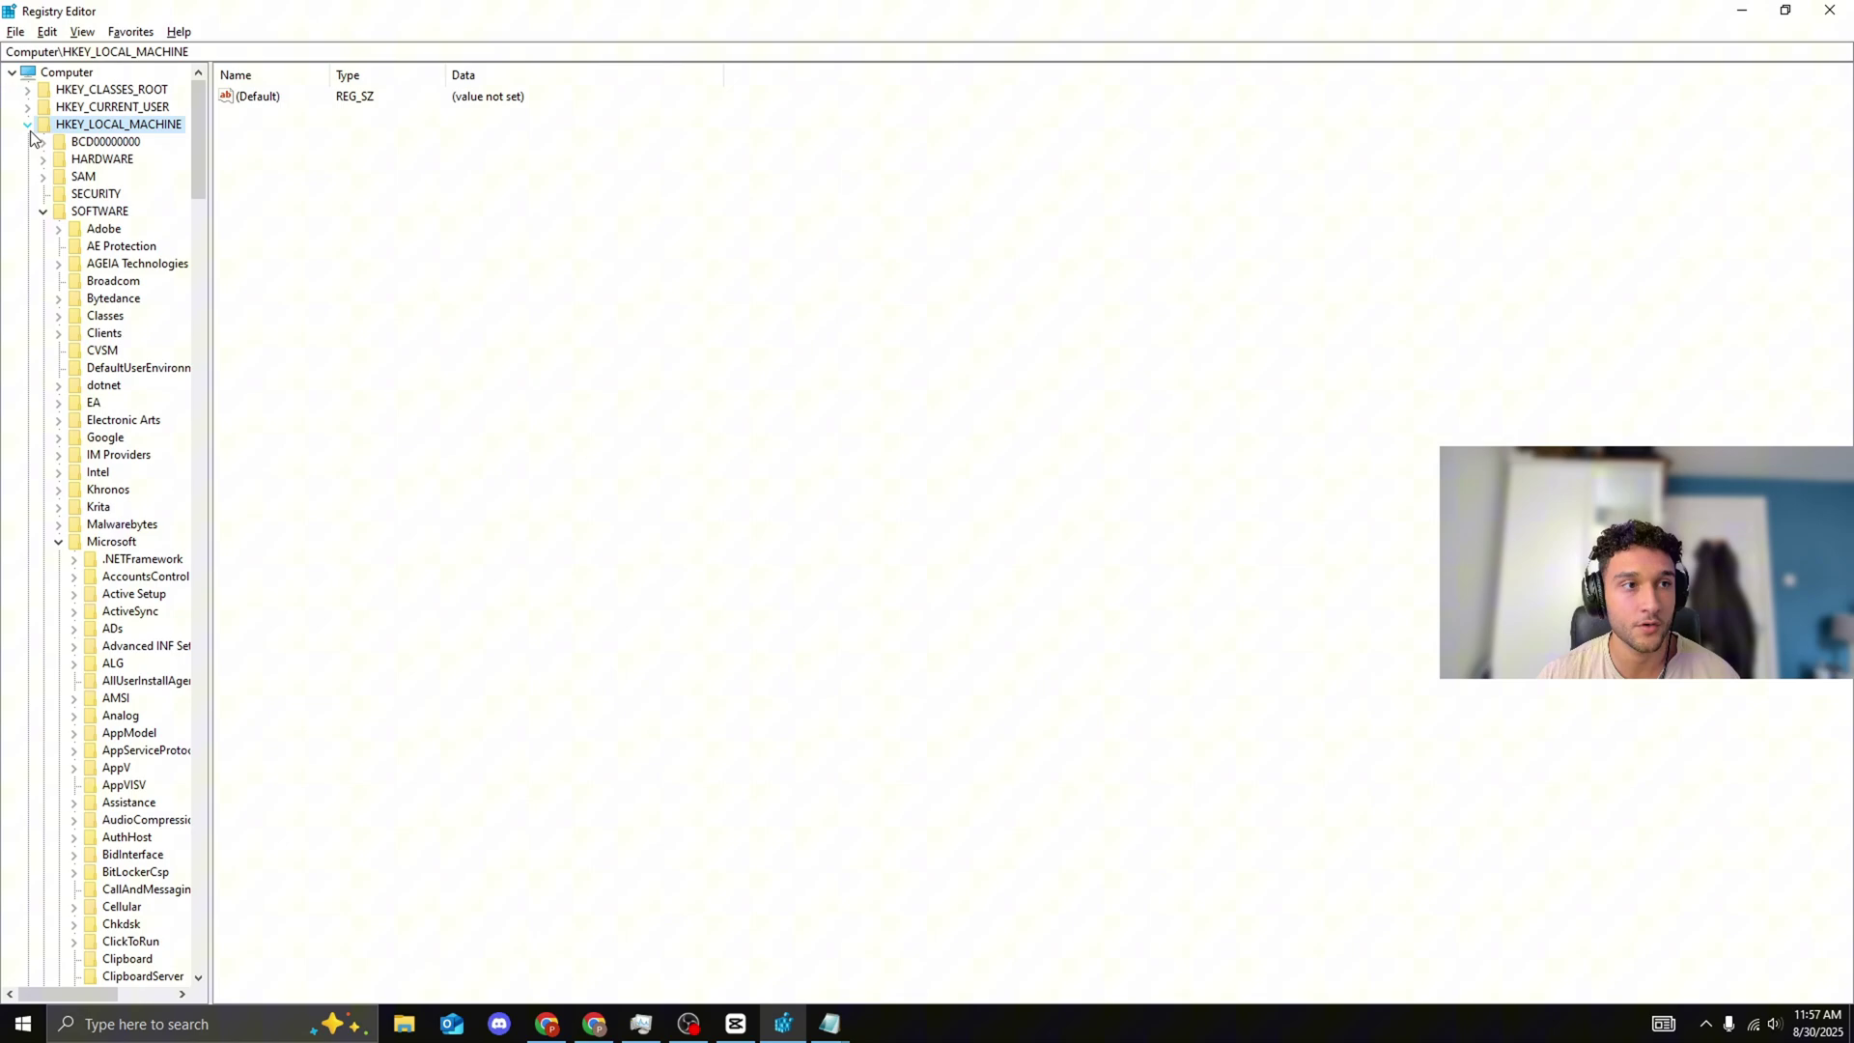
pyautogui.click(96, 213)
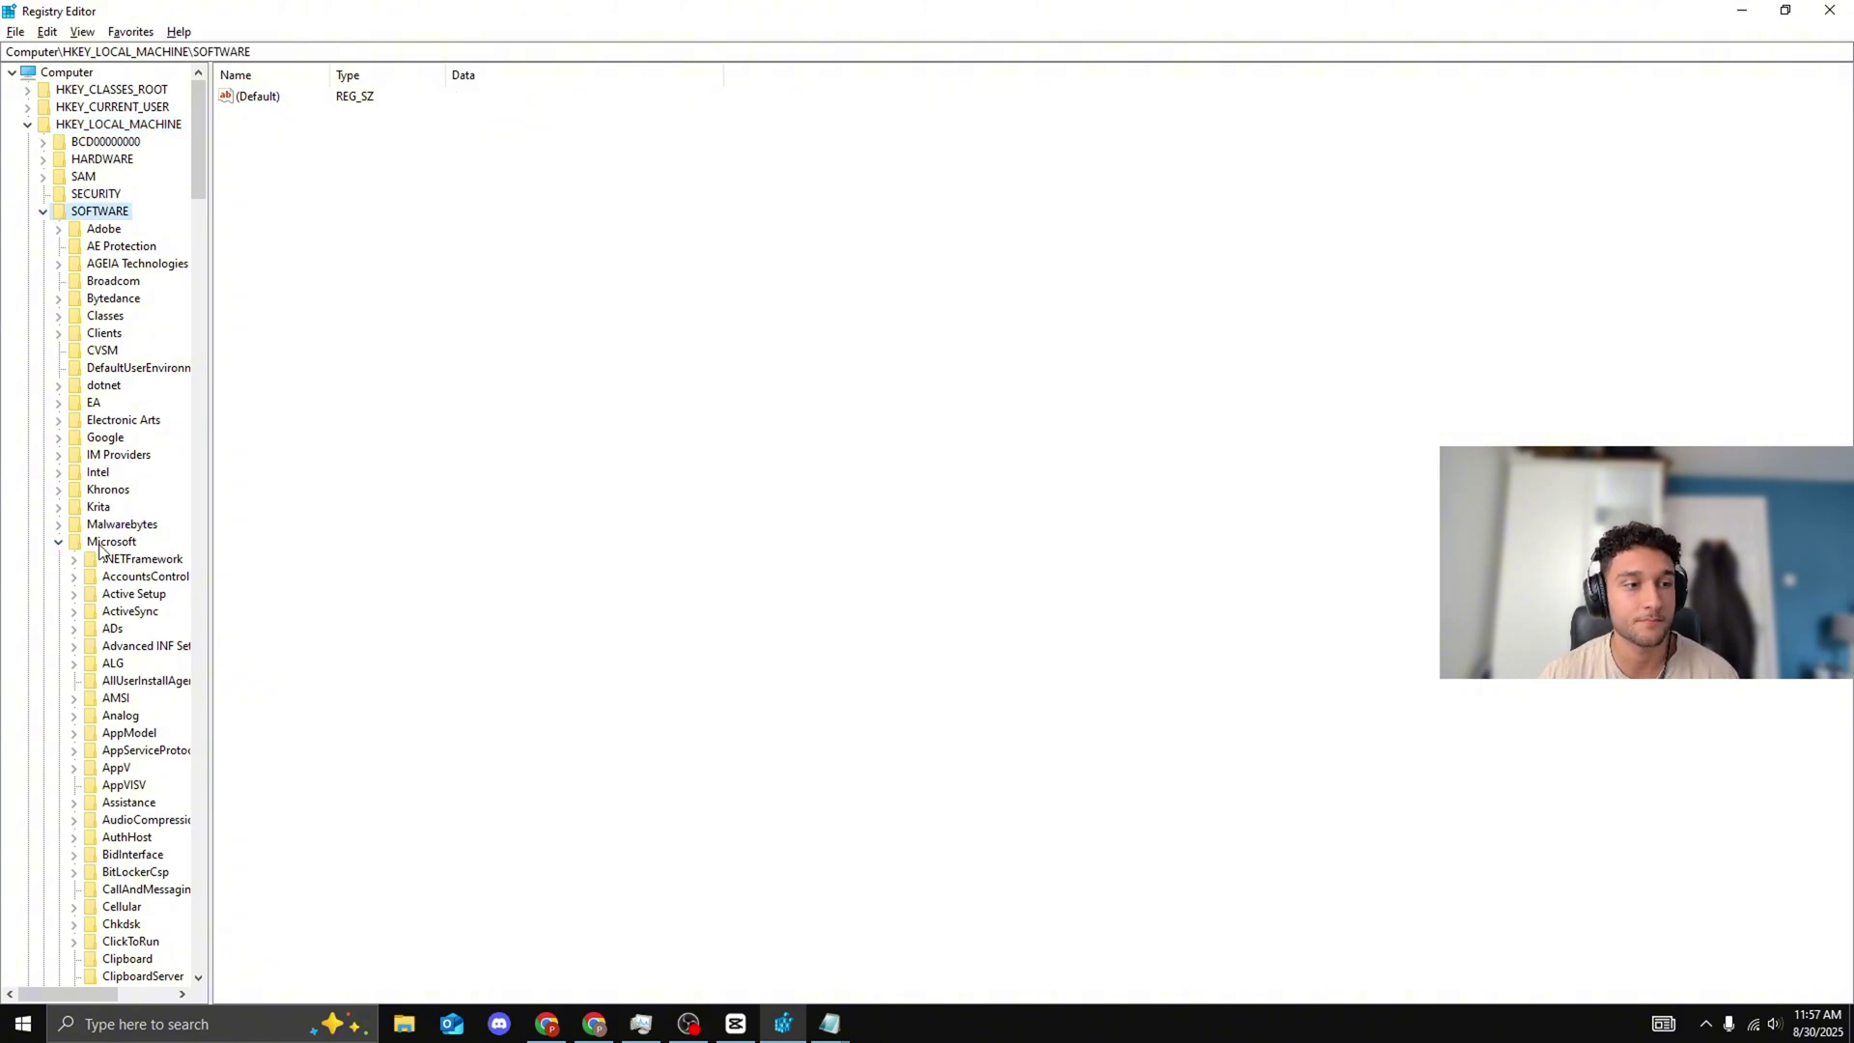
pyautogui.moveTo(205, 174); pyautogui.dragTo(193, 667)
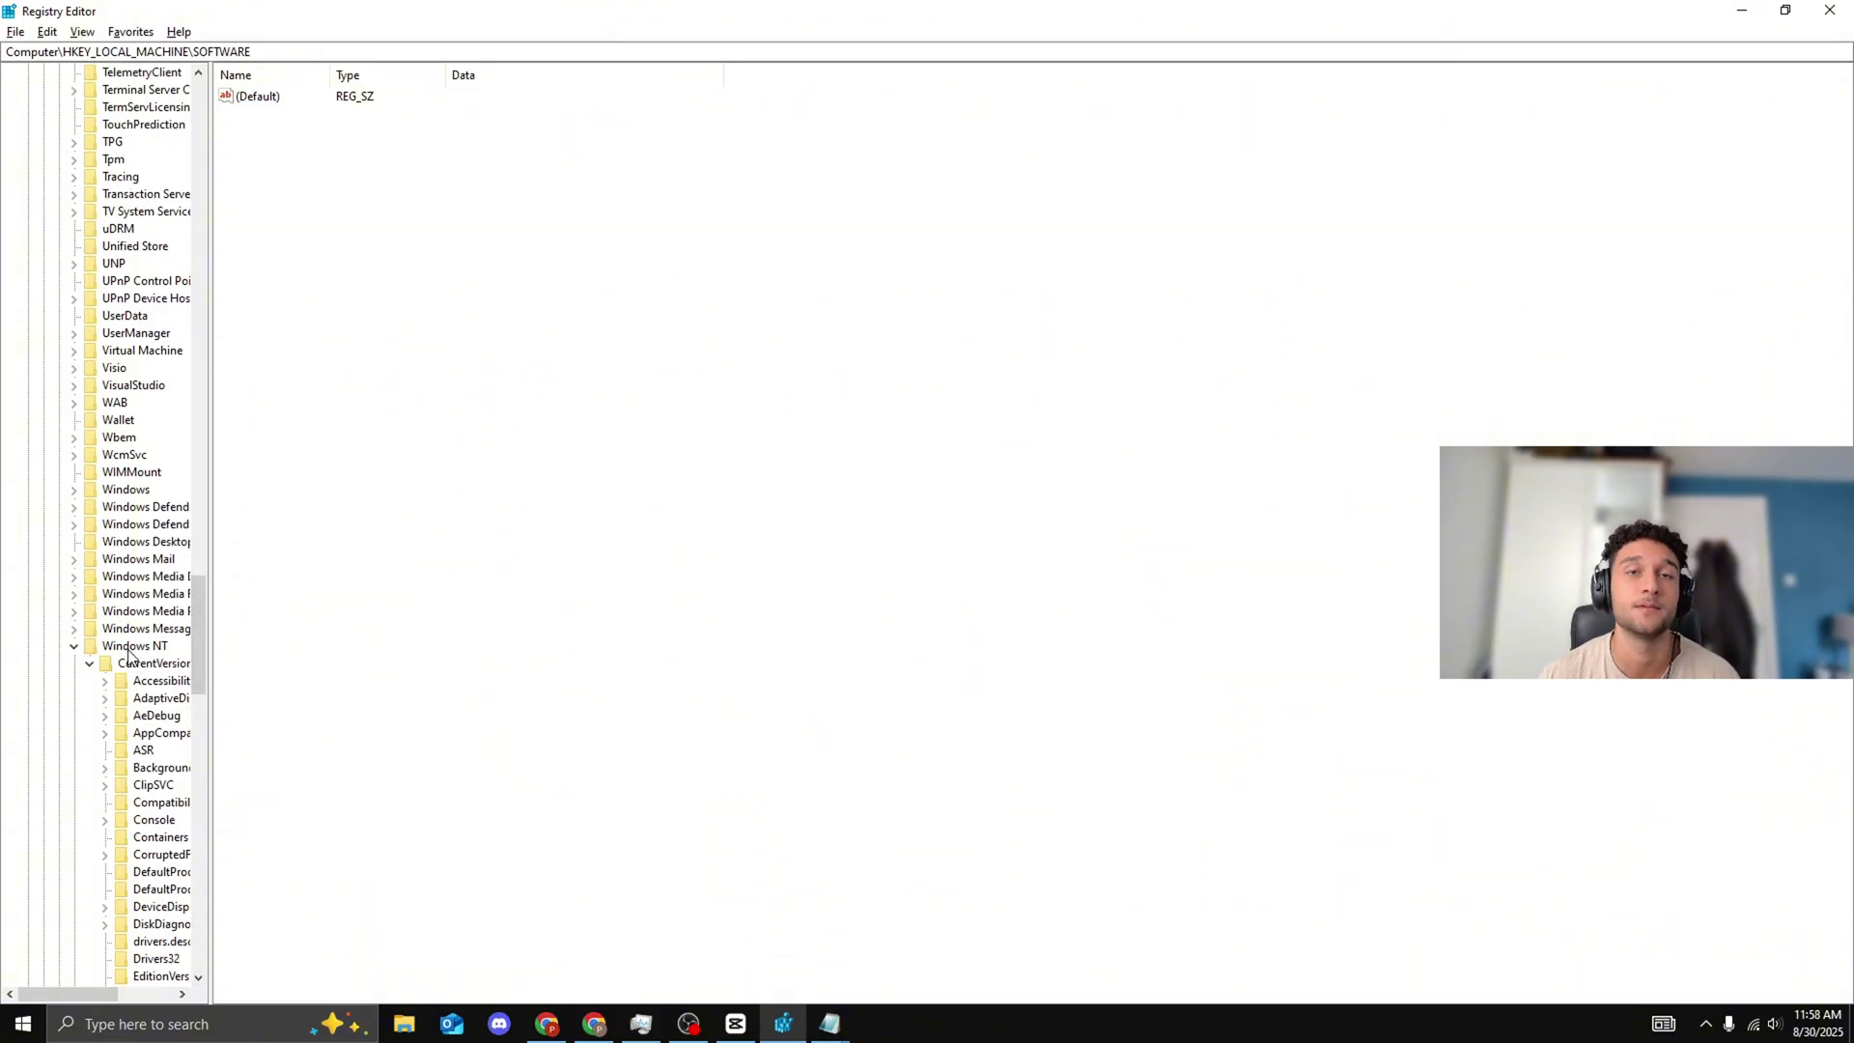
pyautogui.click(129, 647)
pyautogui.click(149, 663)
# Open Multimedia\SystemProfile\Tasks\Games, showing GPU Priority 8 and Priority 6
pyautogui.moveTo(196, 676); pyautogui.dragTo(196, 763)
pyautogui.click(104, 663)
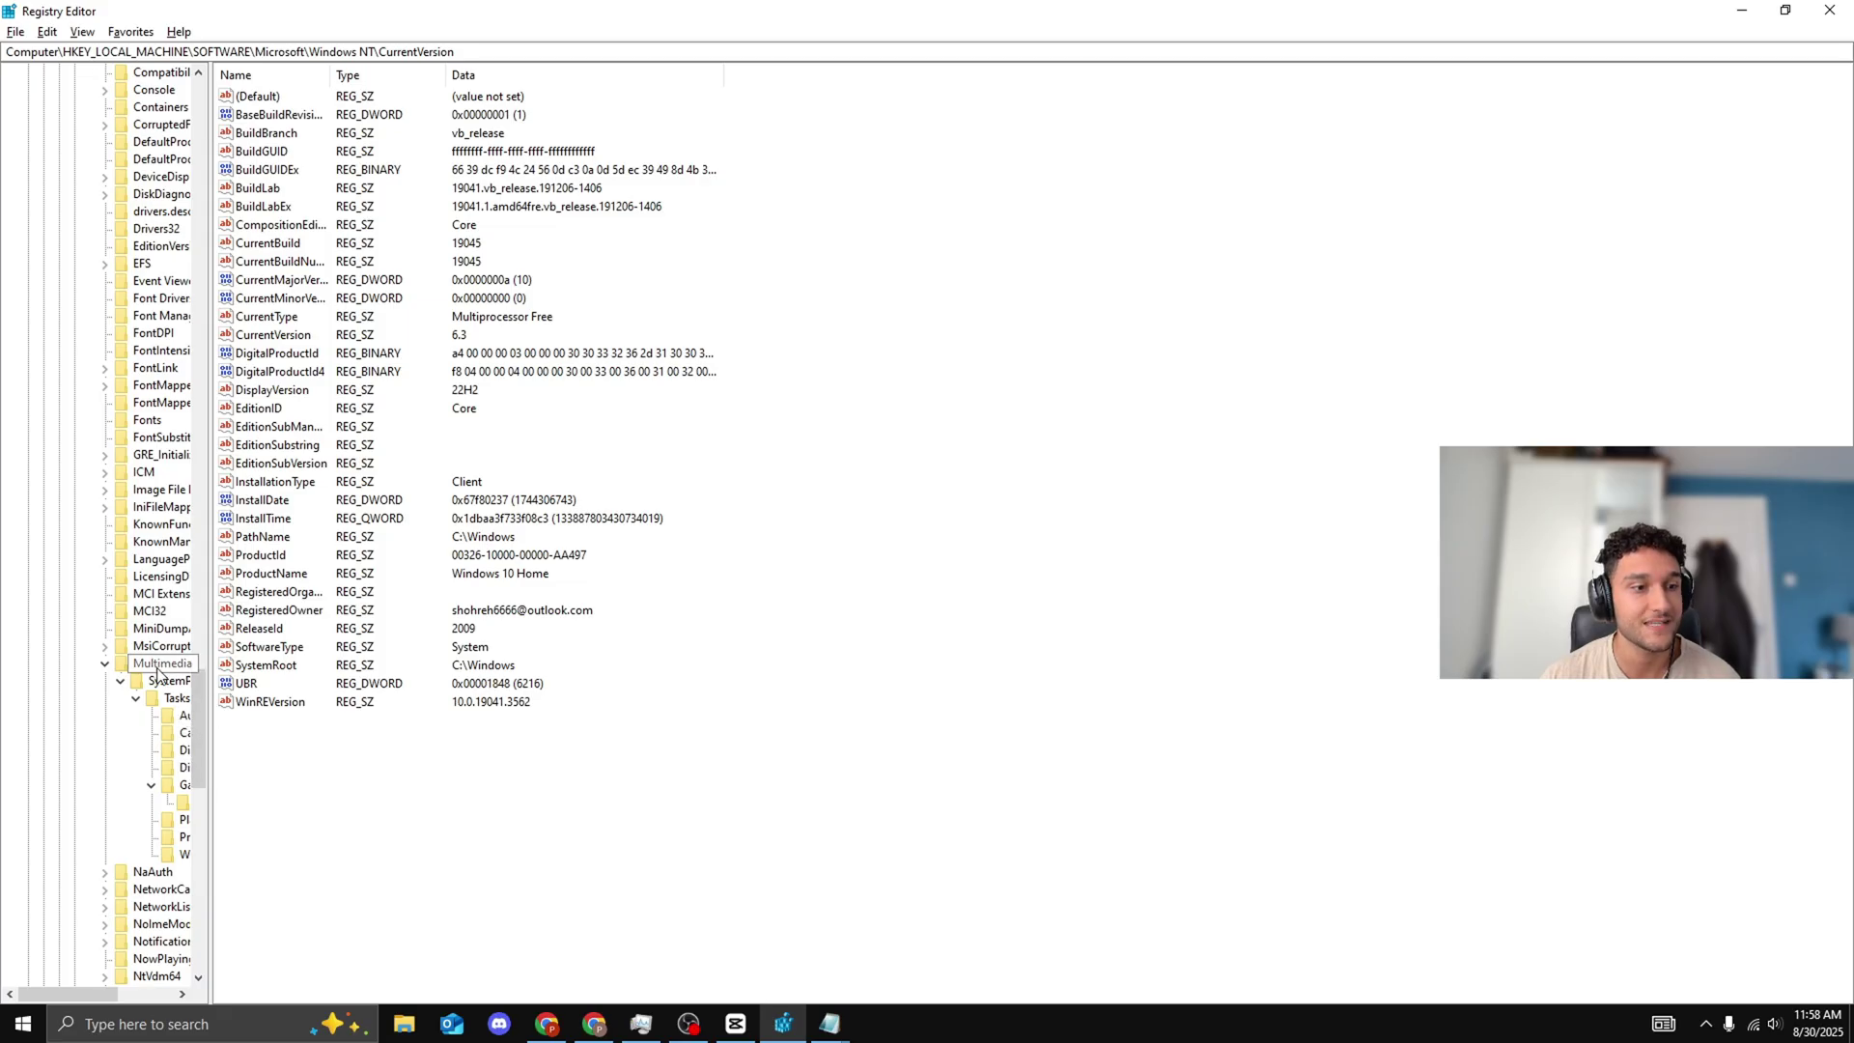
pyautogui.moveTo(97, 993); pyautogui.dragTo(126, 995)
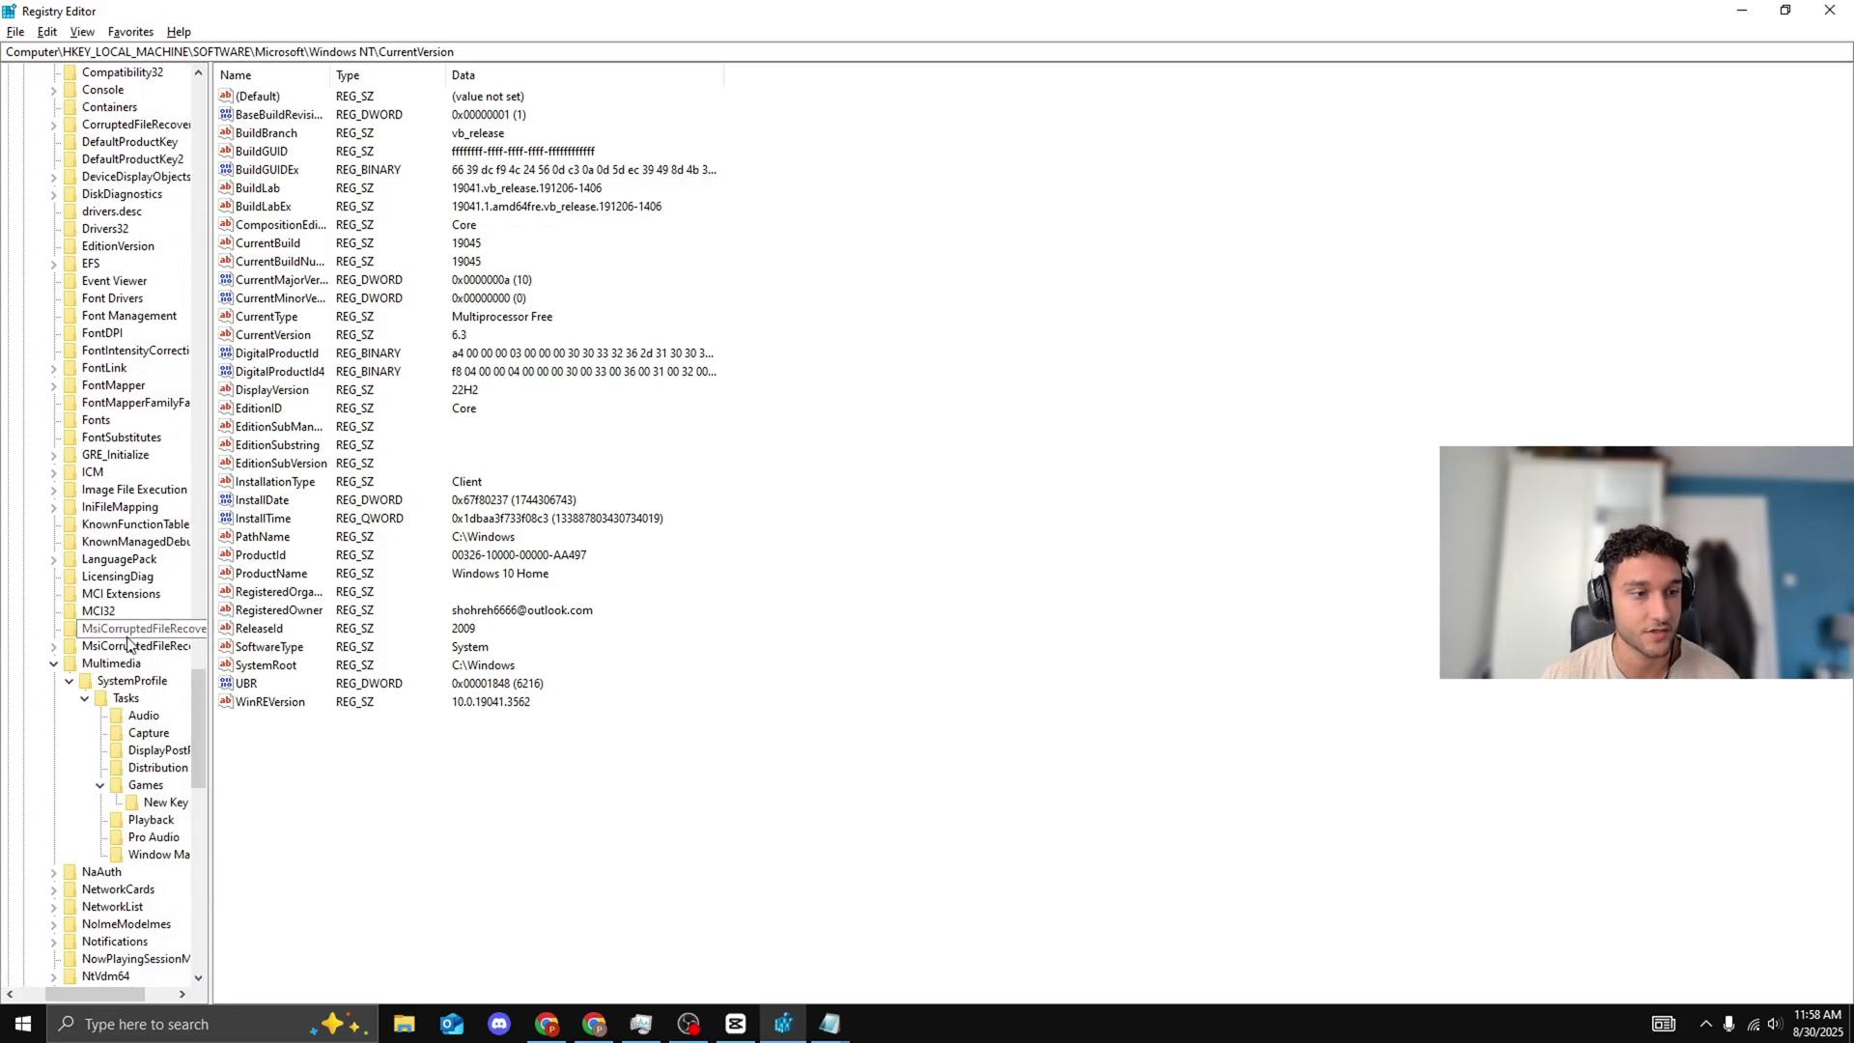
pyautogui.click(108, 685)
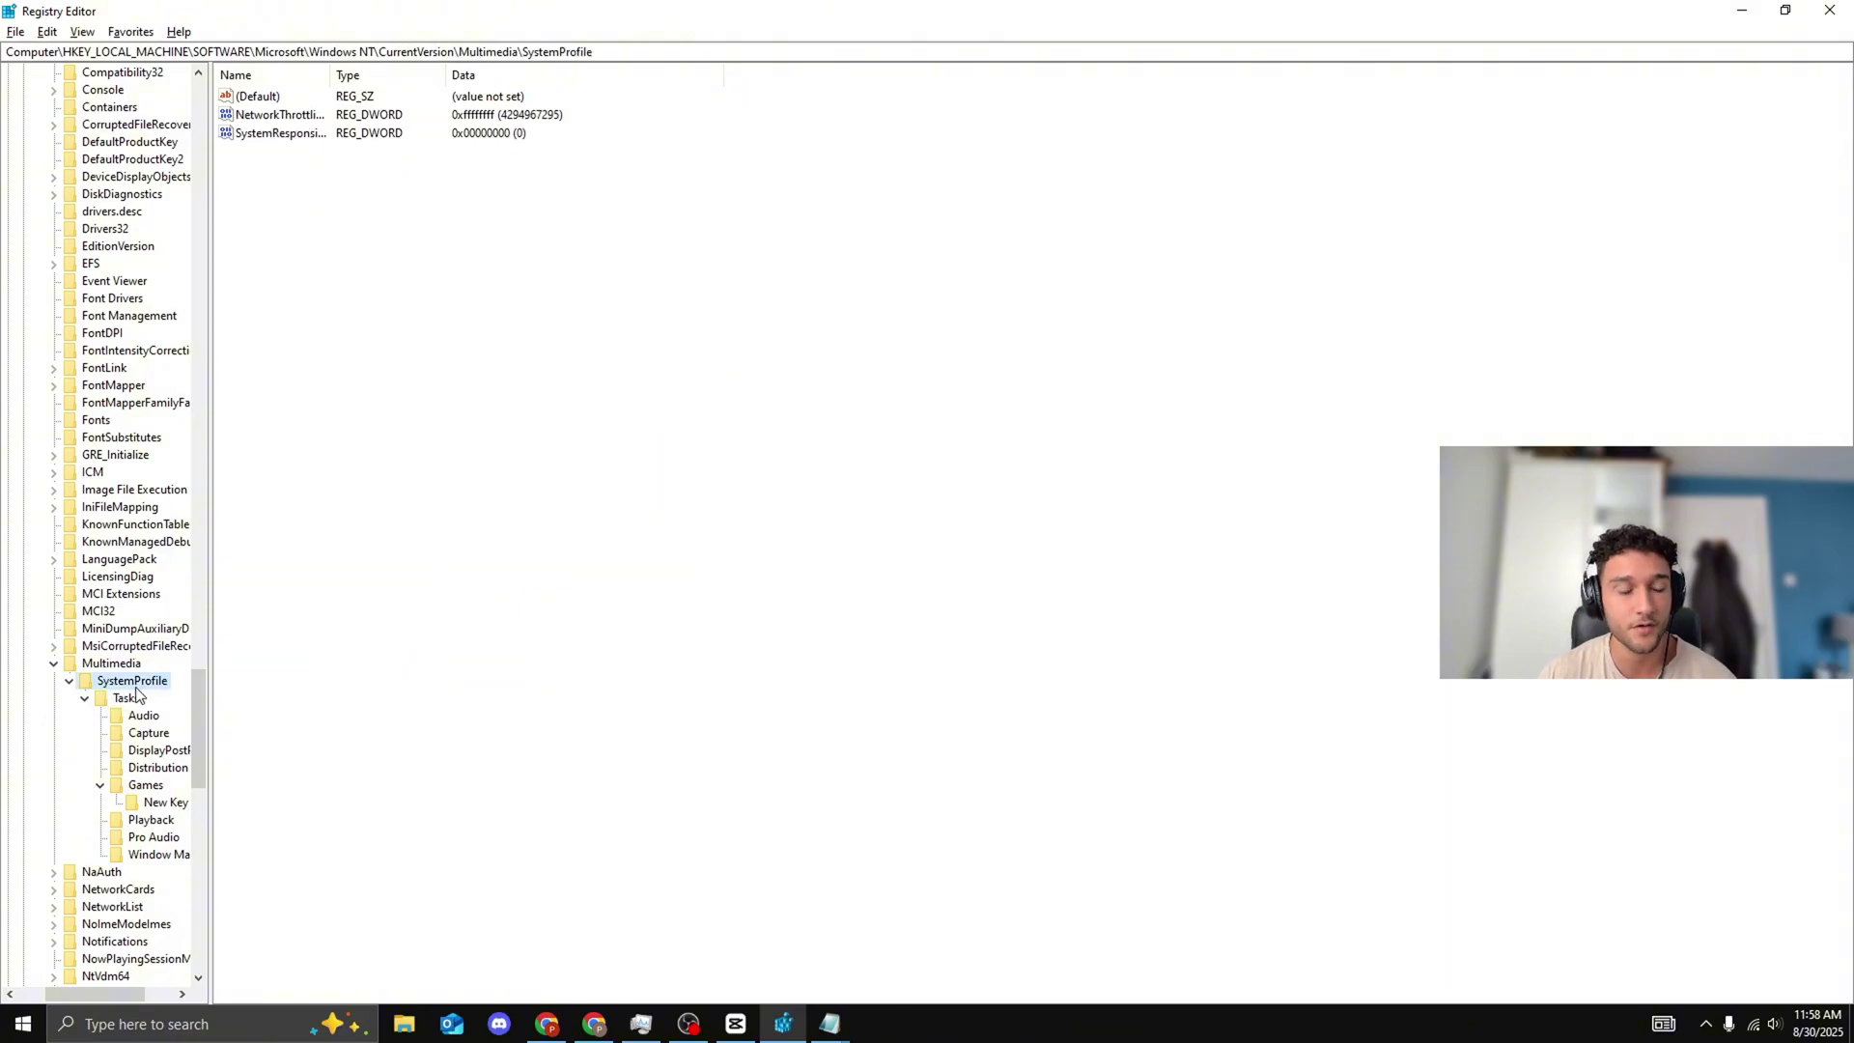
pyautogui.click(108, 701)
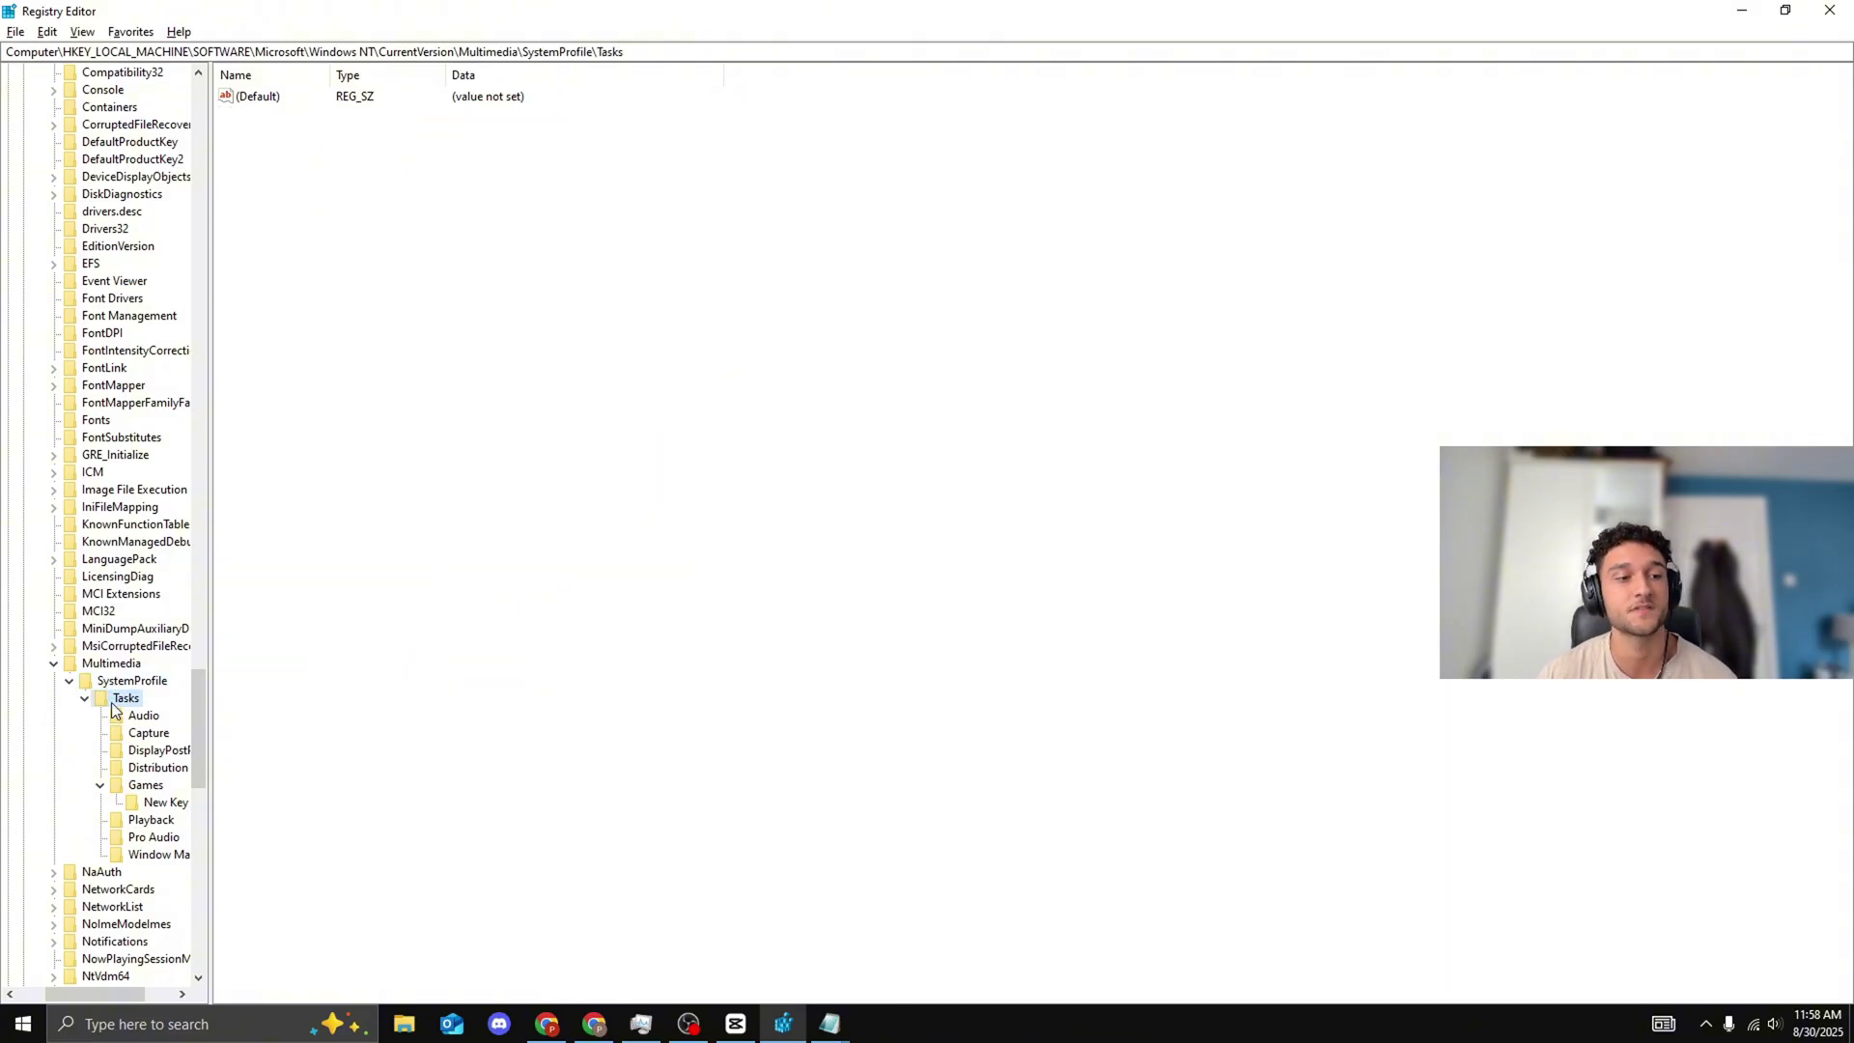
pyautogui.click(145, 787)
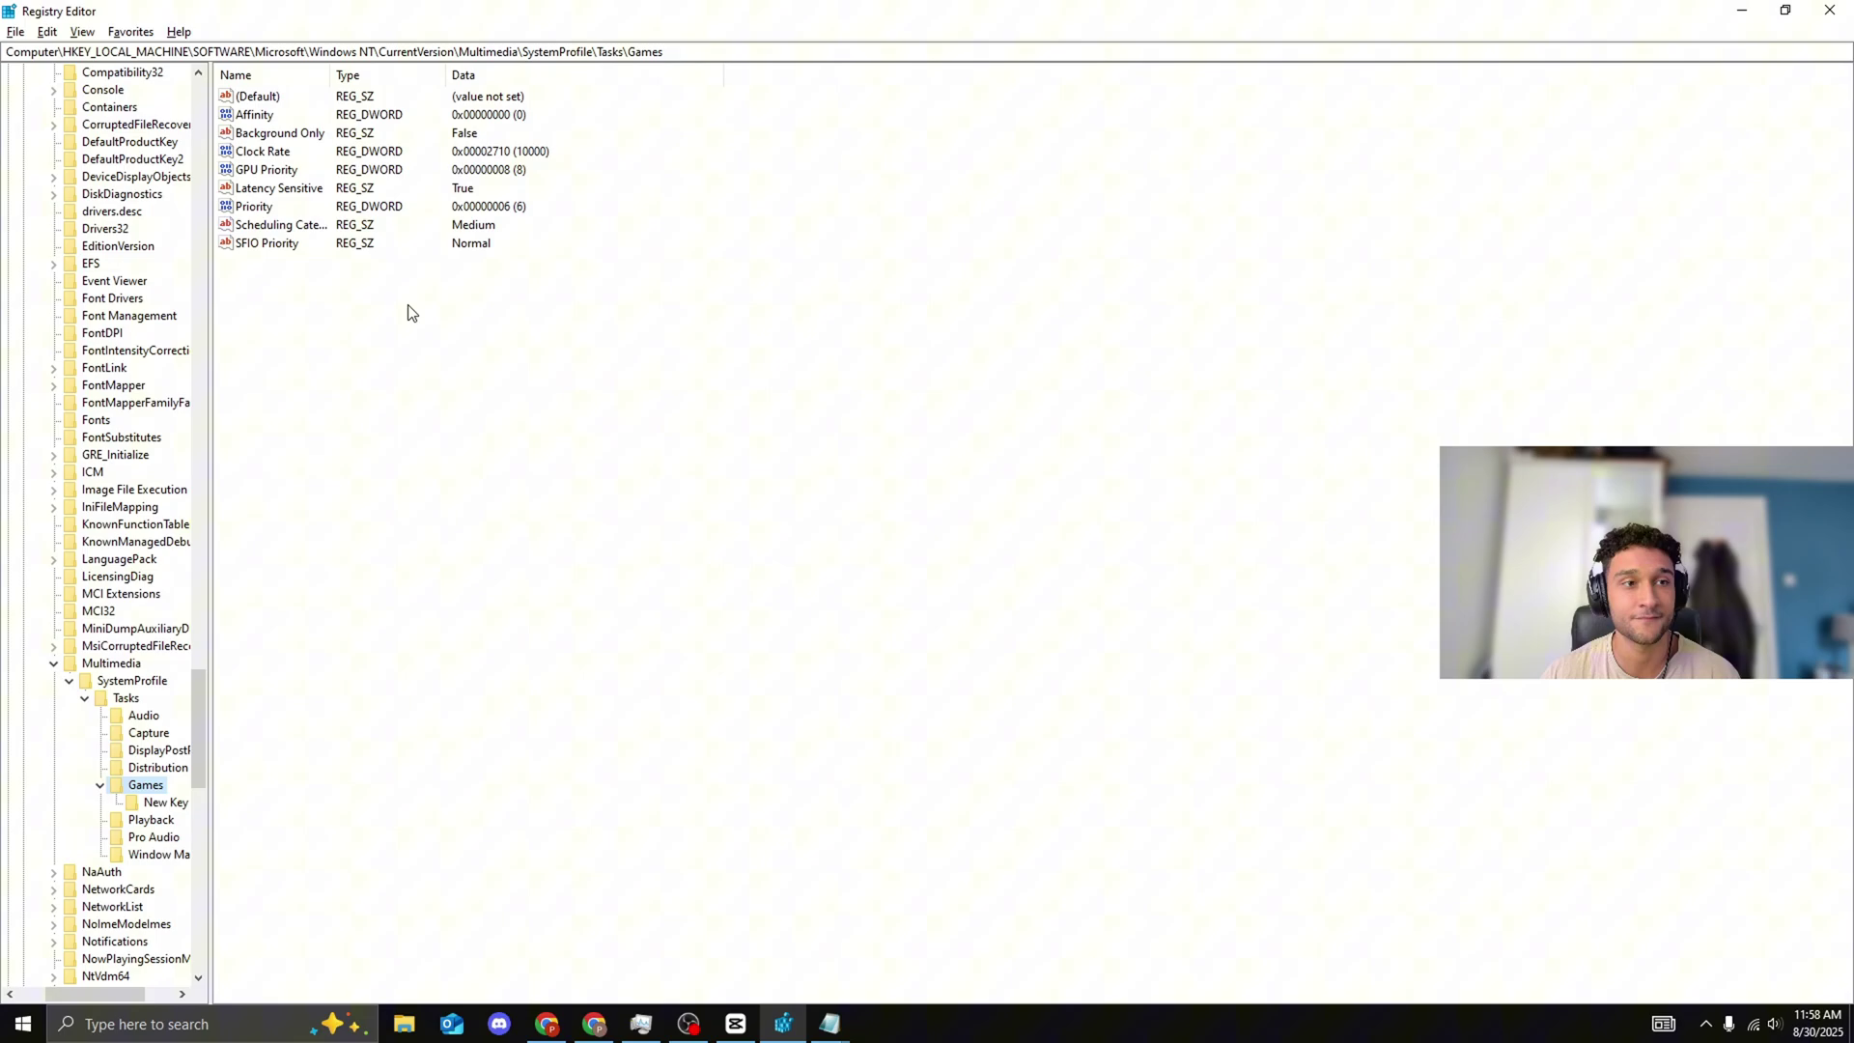
# Check GPU Priority (8) and Priority (6) in the Games key, leaving both values unchanged
pyautogui.doubleClick(280, 176)
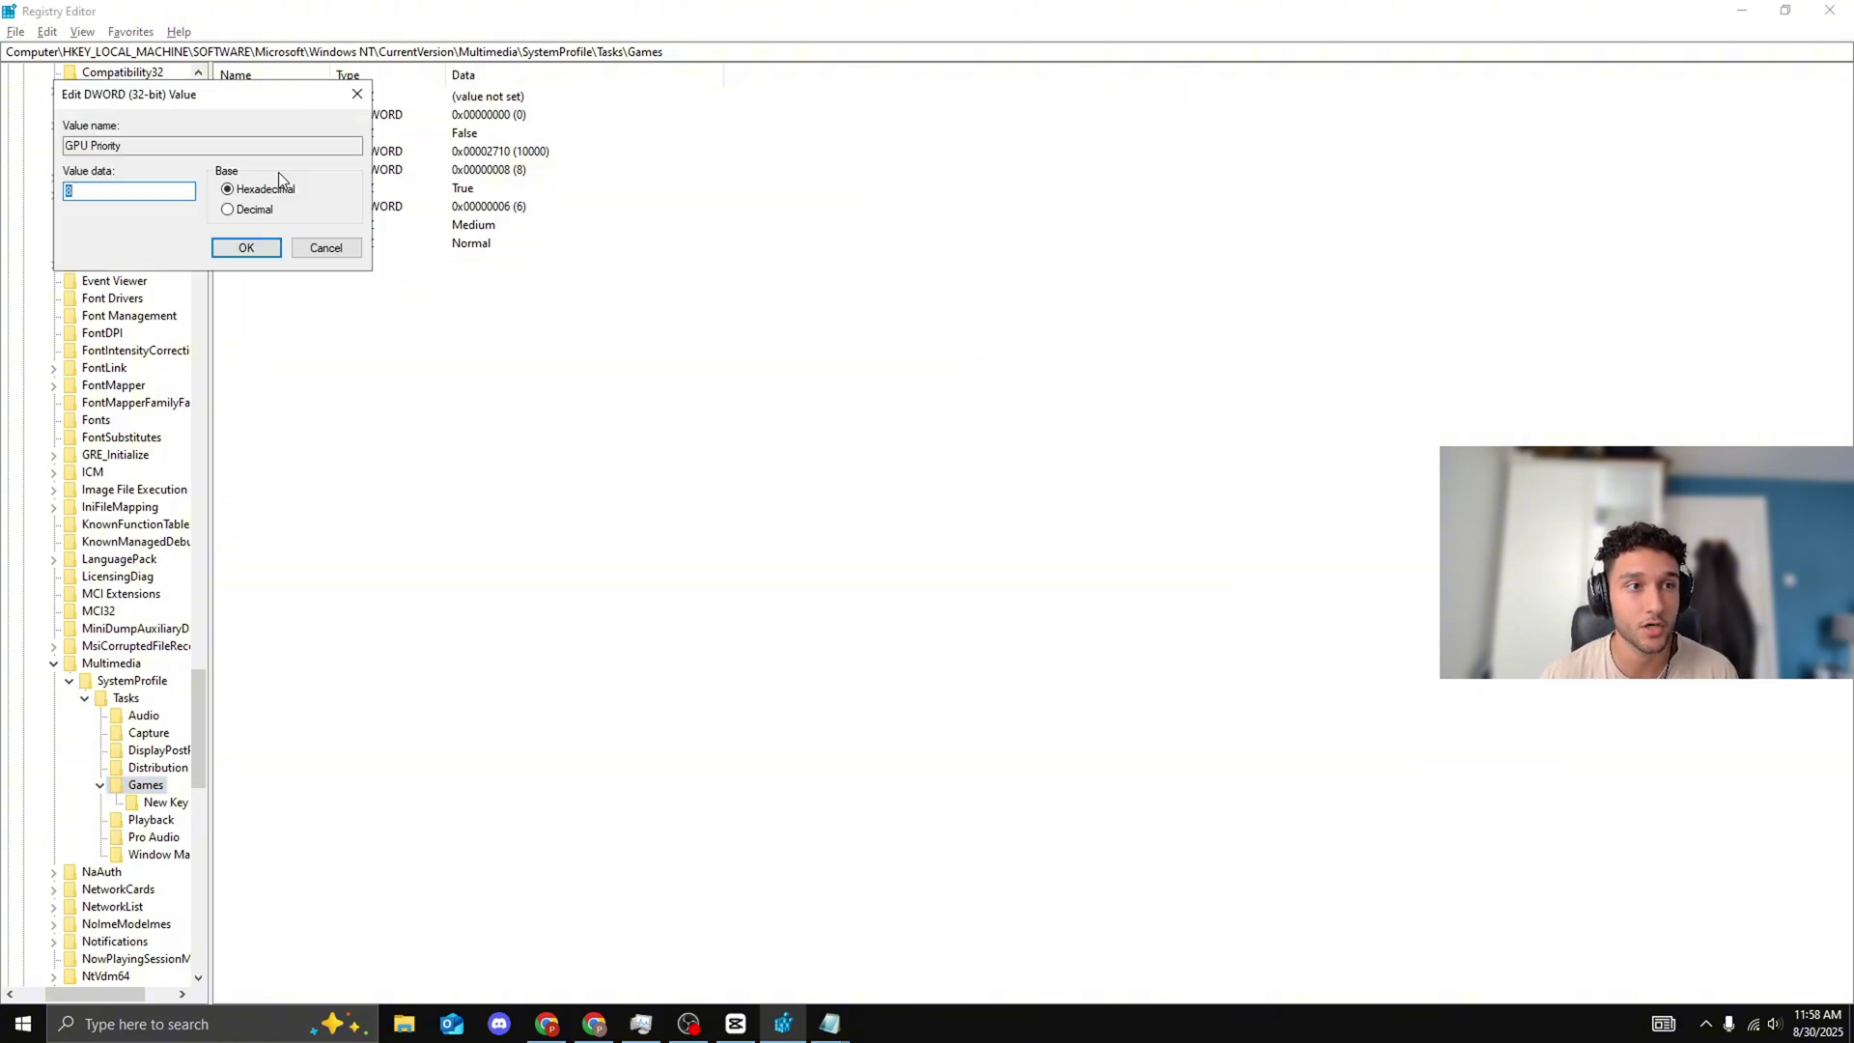
pyautogui.moveTo(278, 110); pyautogui.dragTo(619, 182)
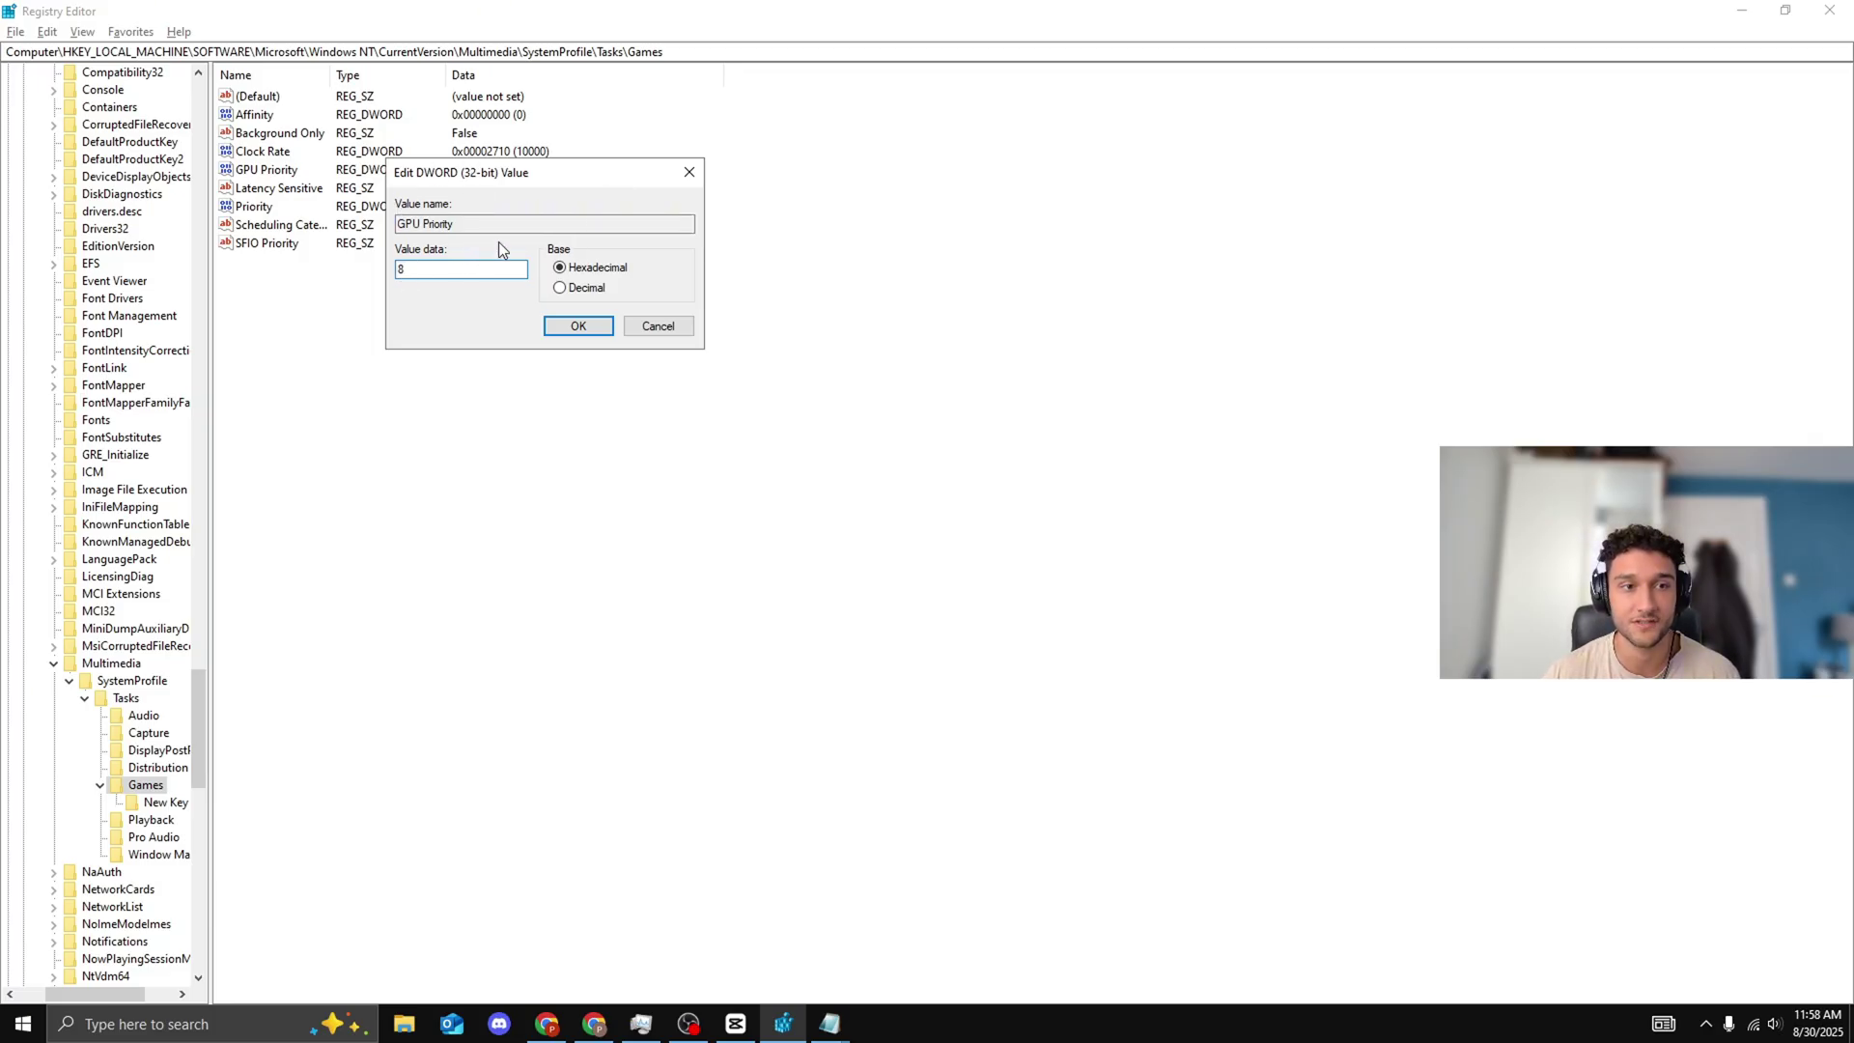
pyautogui.click(689, 173)
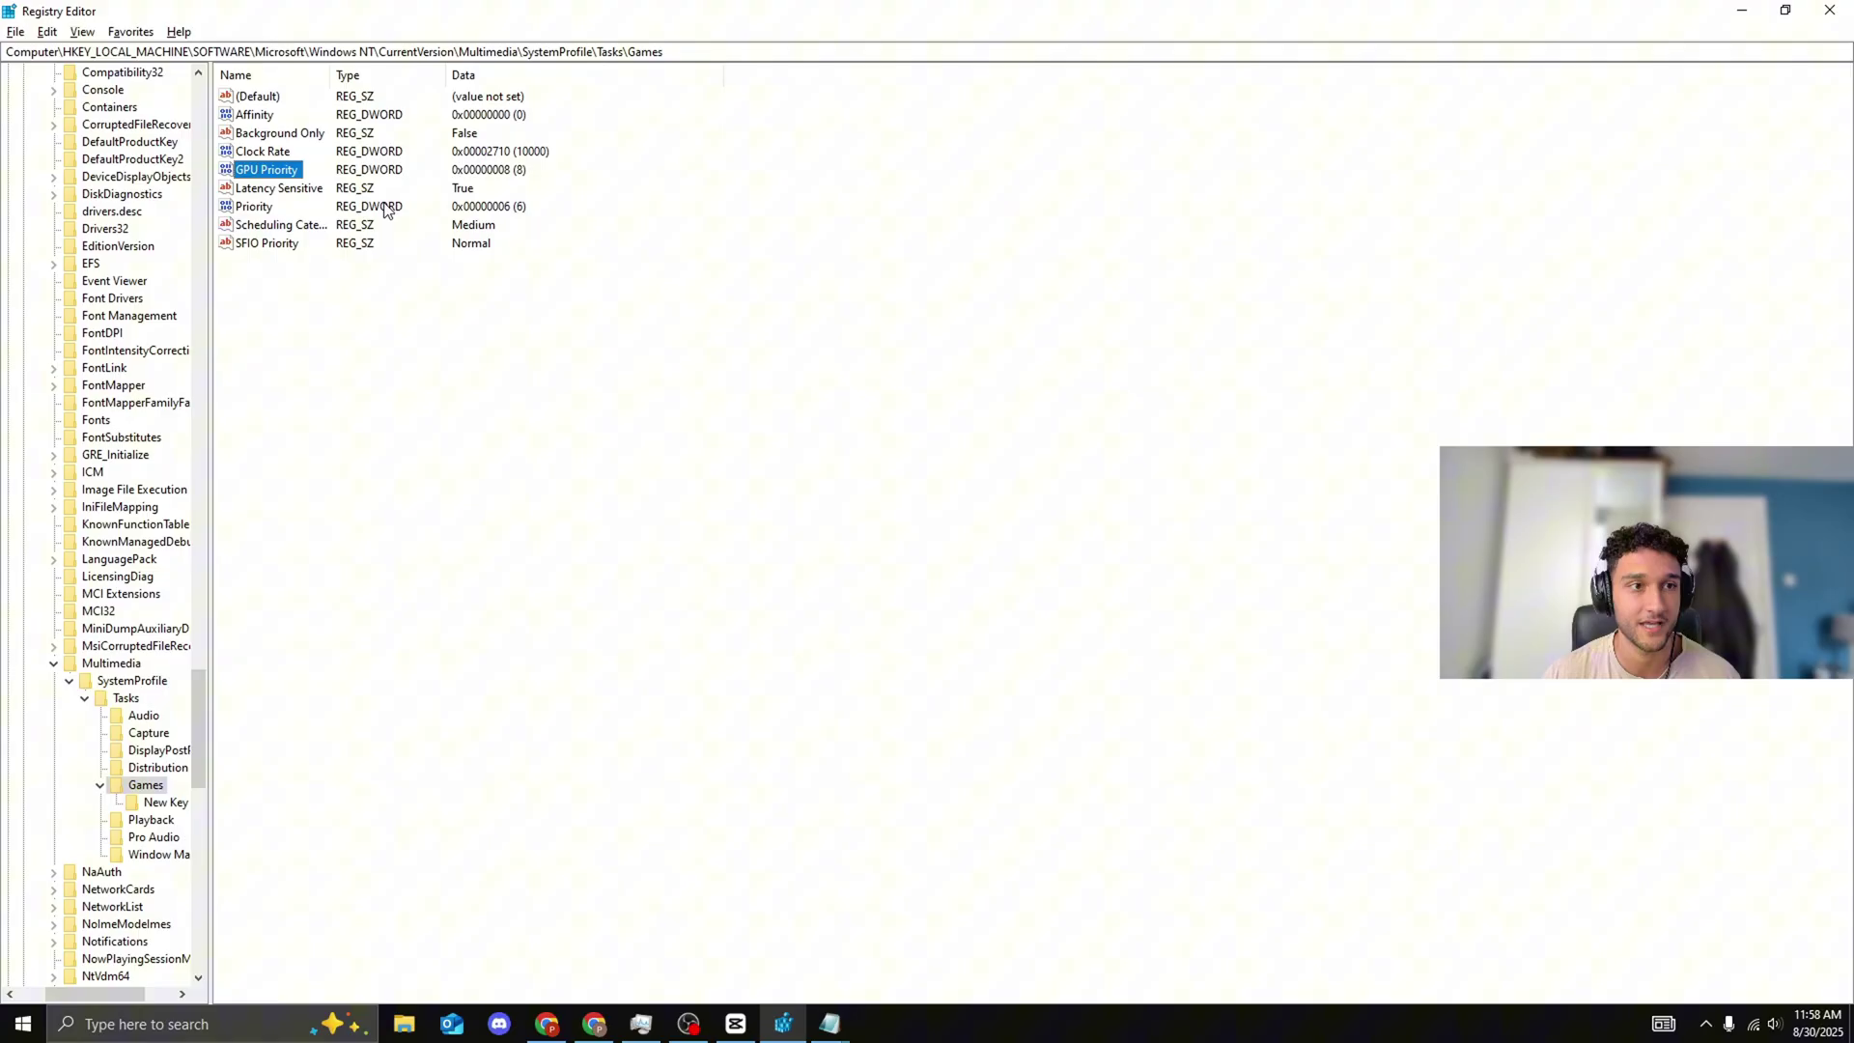
pyautogui.click(271, 208)
pyautogui.doubleClick(271, 209)
pyautogui.moveTo(207, 88); pyautogui.dragTo(590, 149)
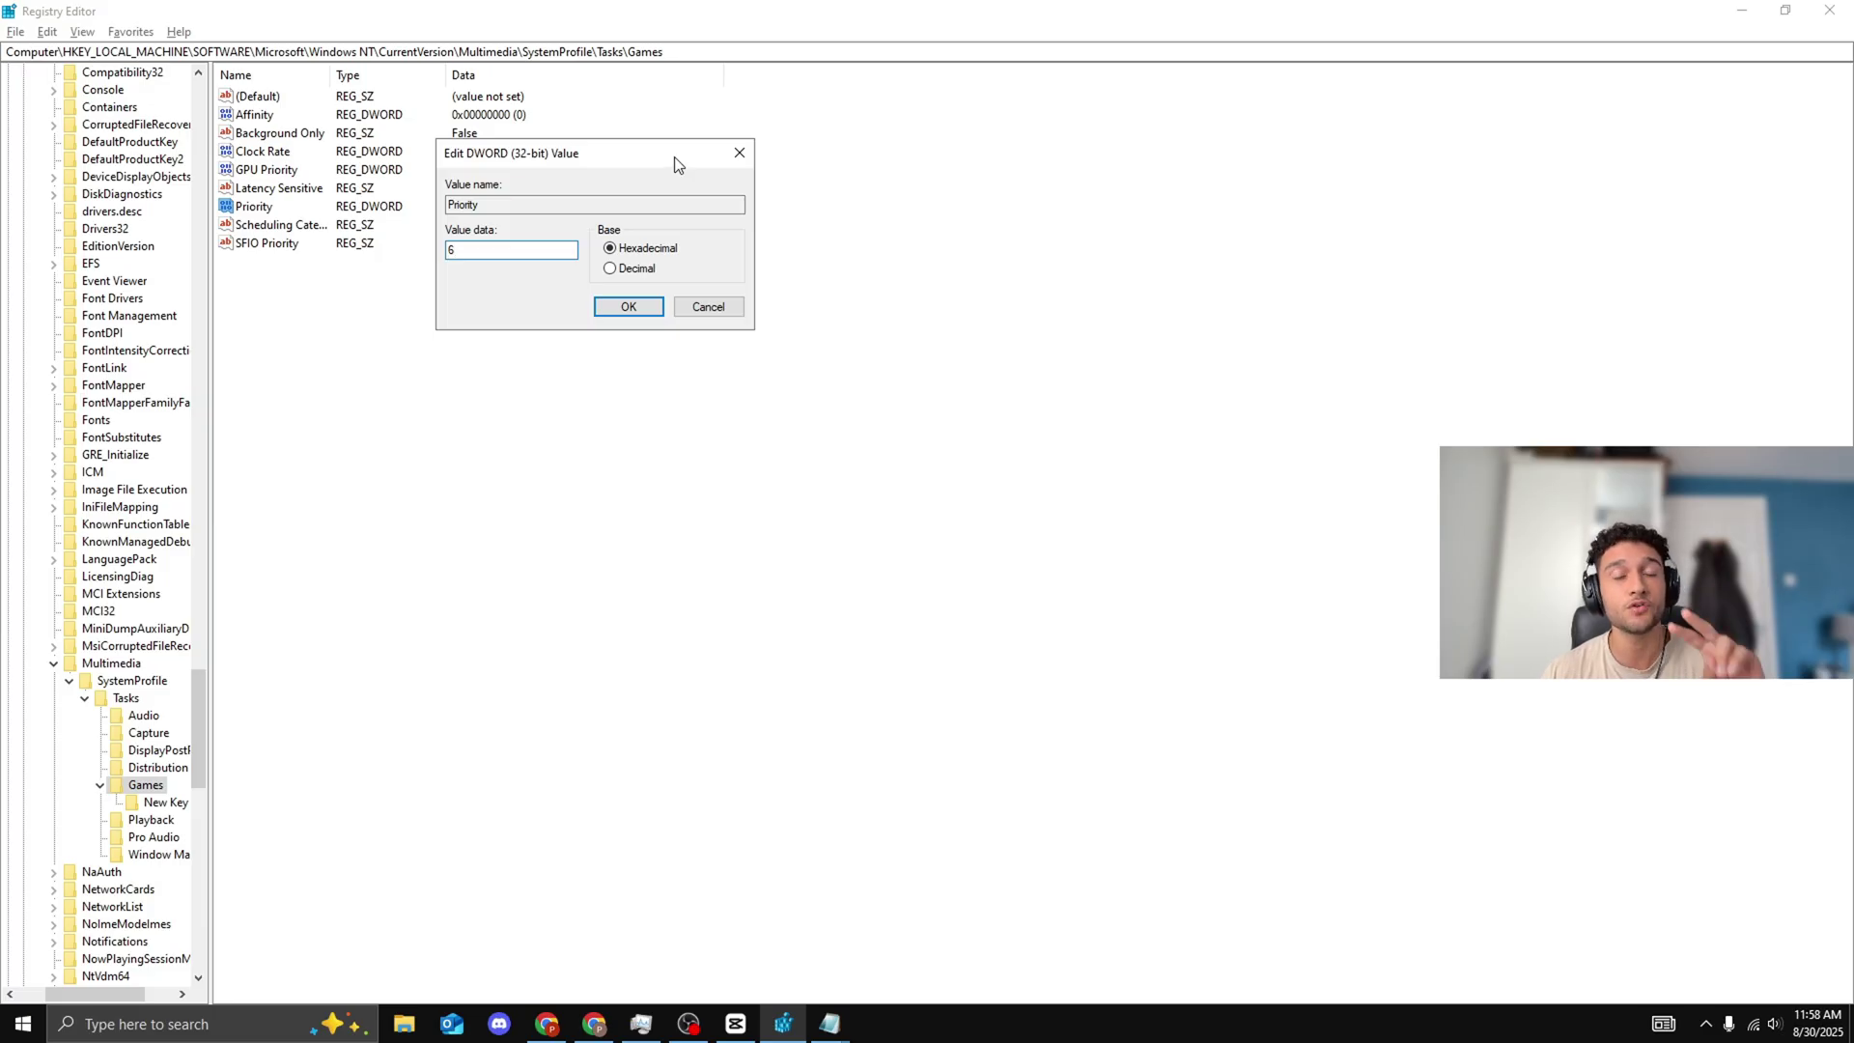
pyautogui.click(739, 155)
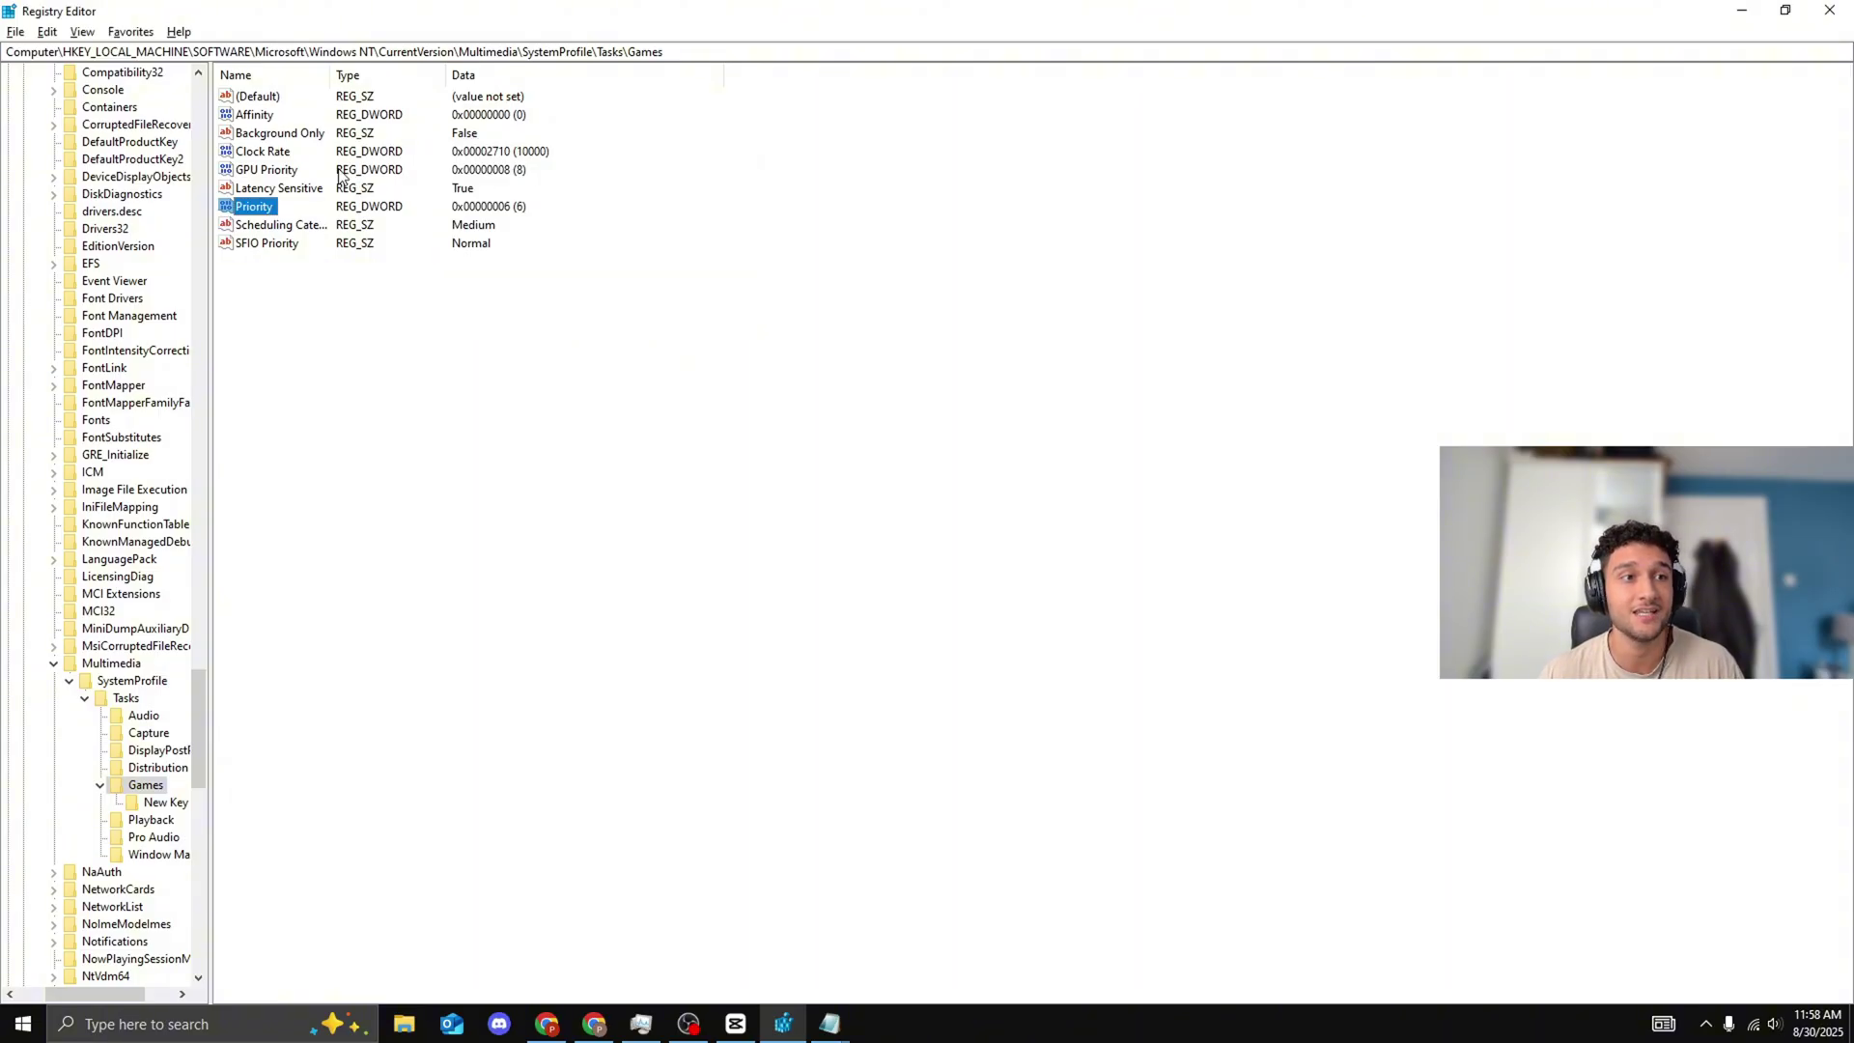
pyautogui.doubleClick(284, 170)
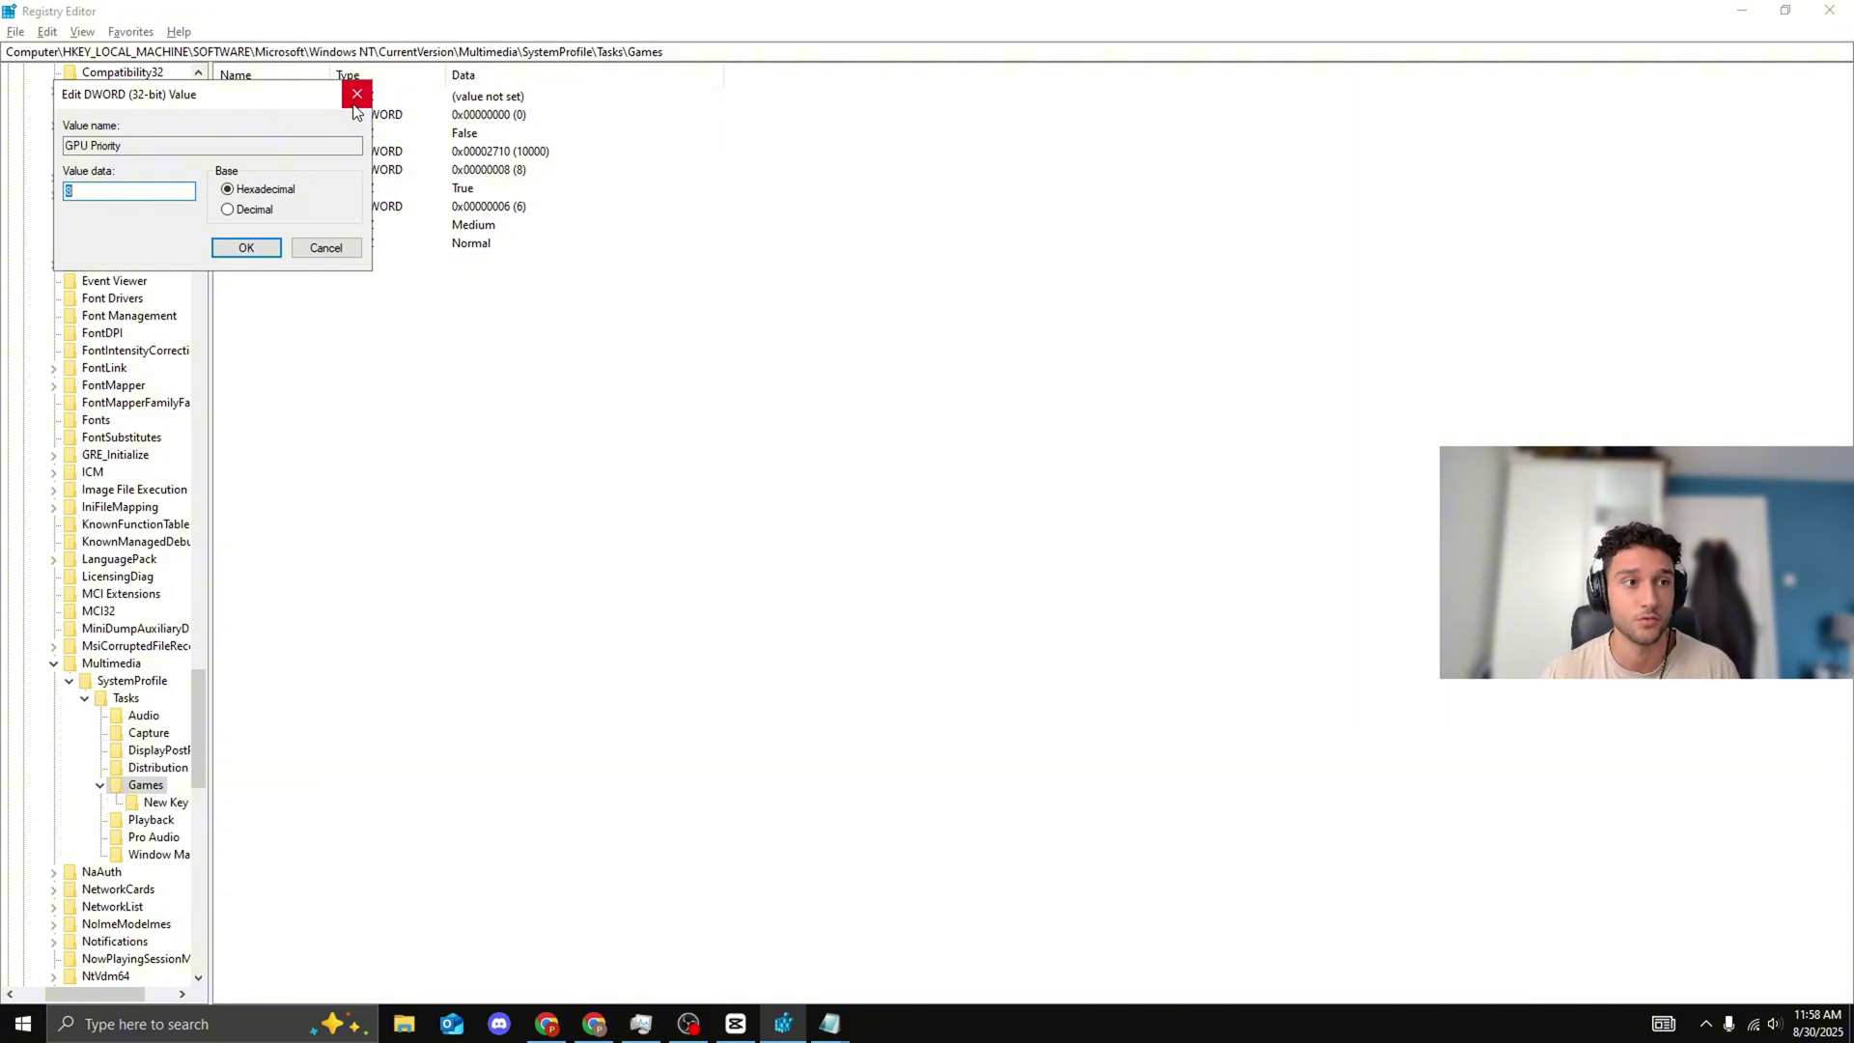
pyautogui.click(353, 102)
pyautogui.click(692, 344)
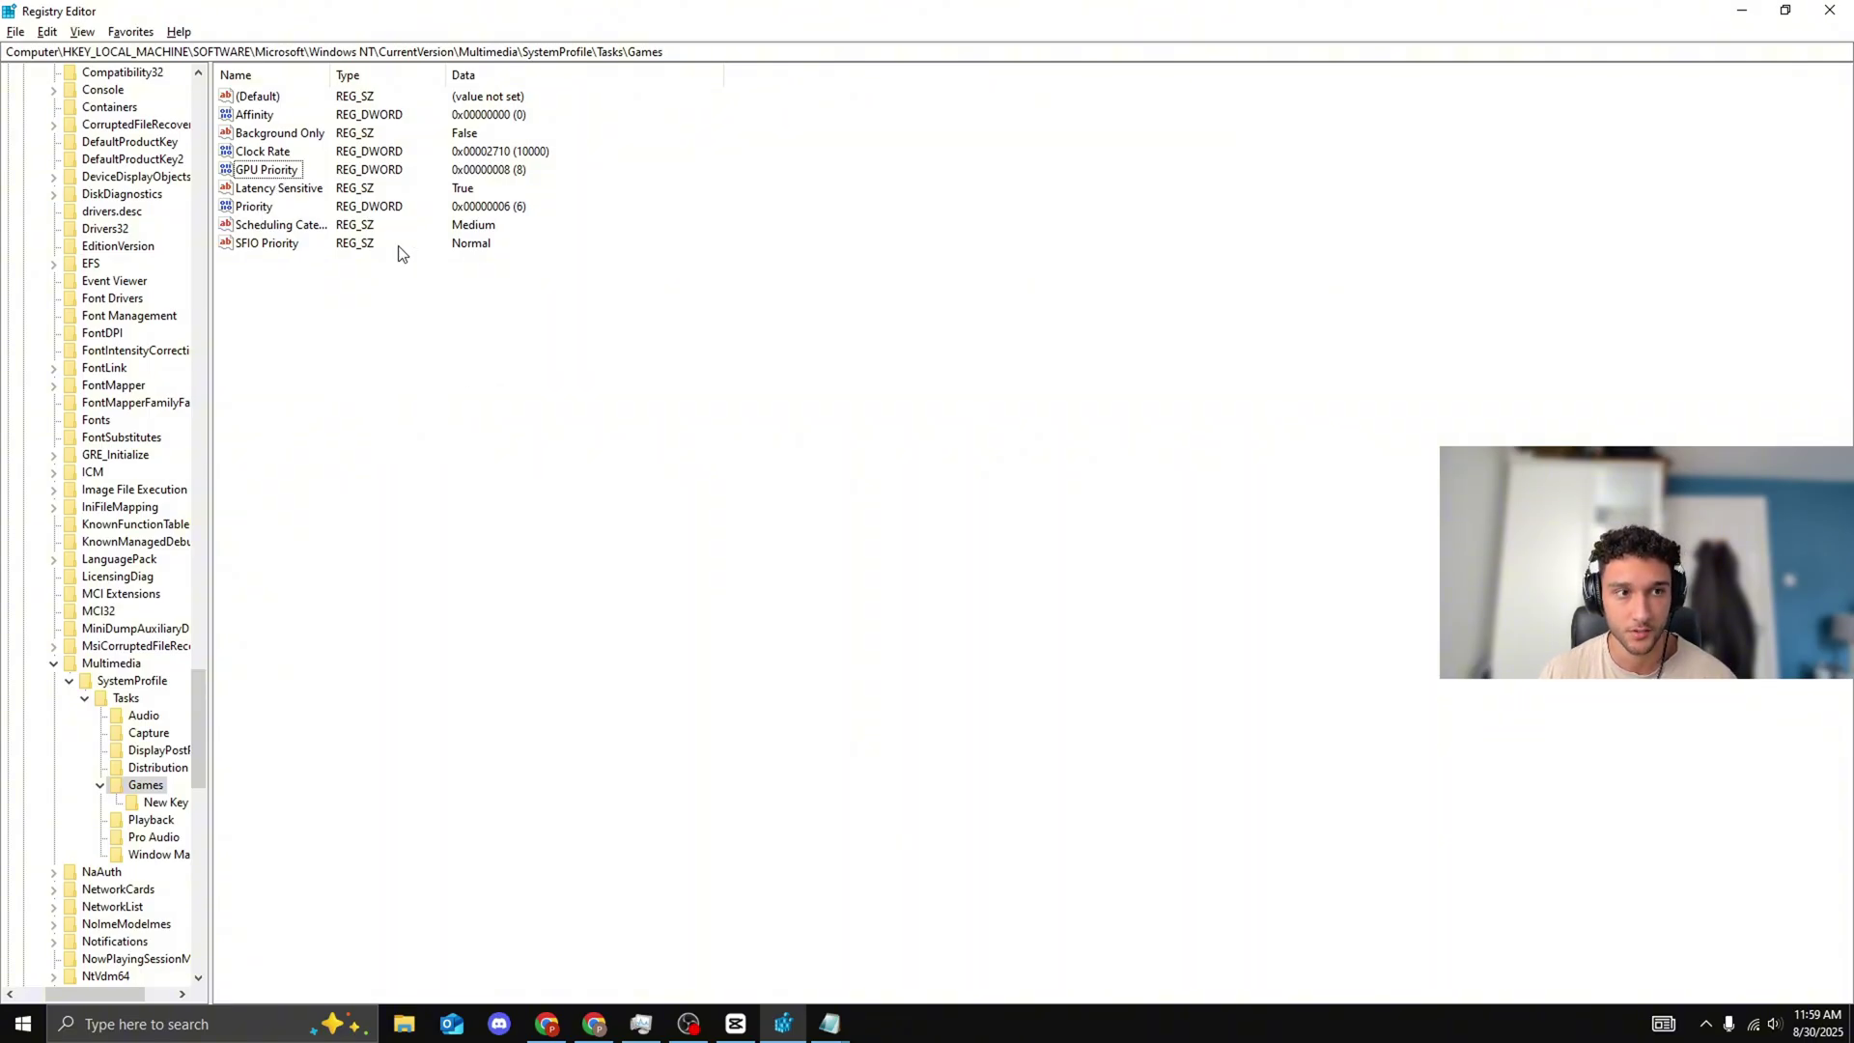
pyautogui.rightClick(453, 389)
pyautogui.moveTo(502, 406)
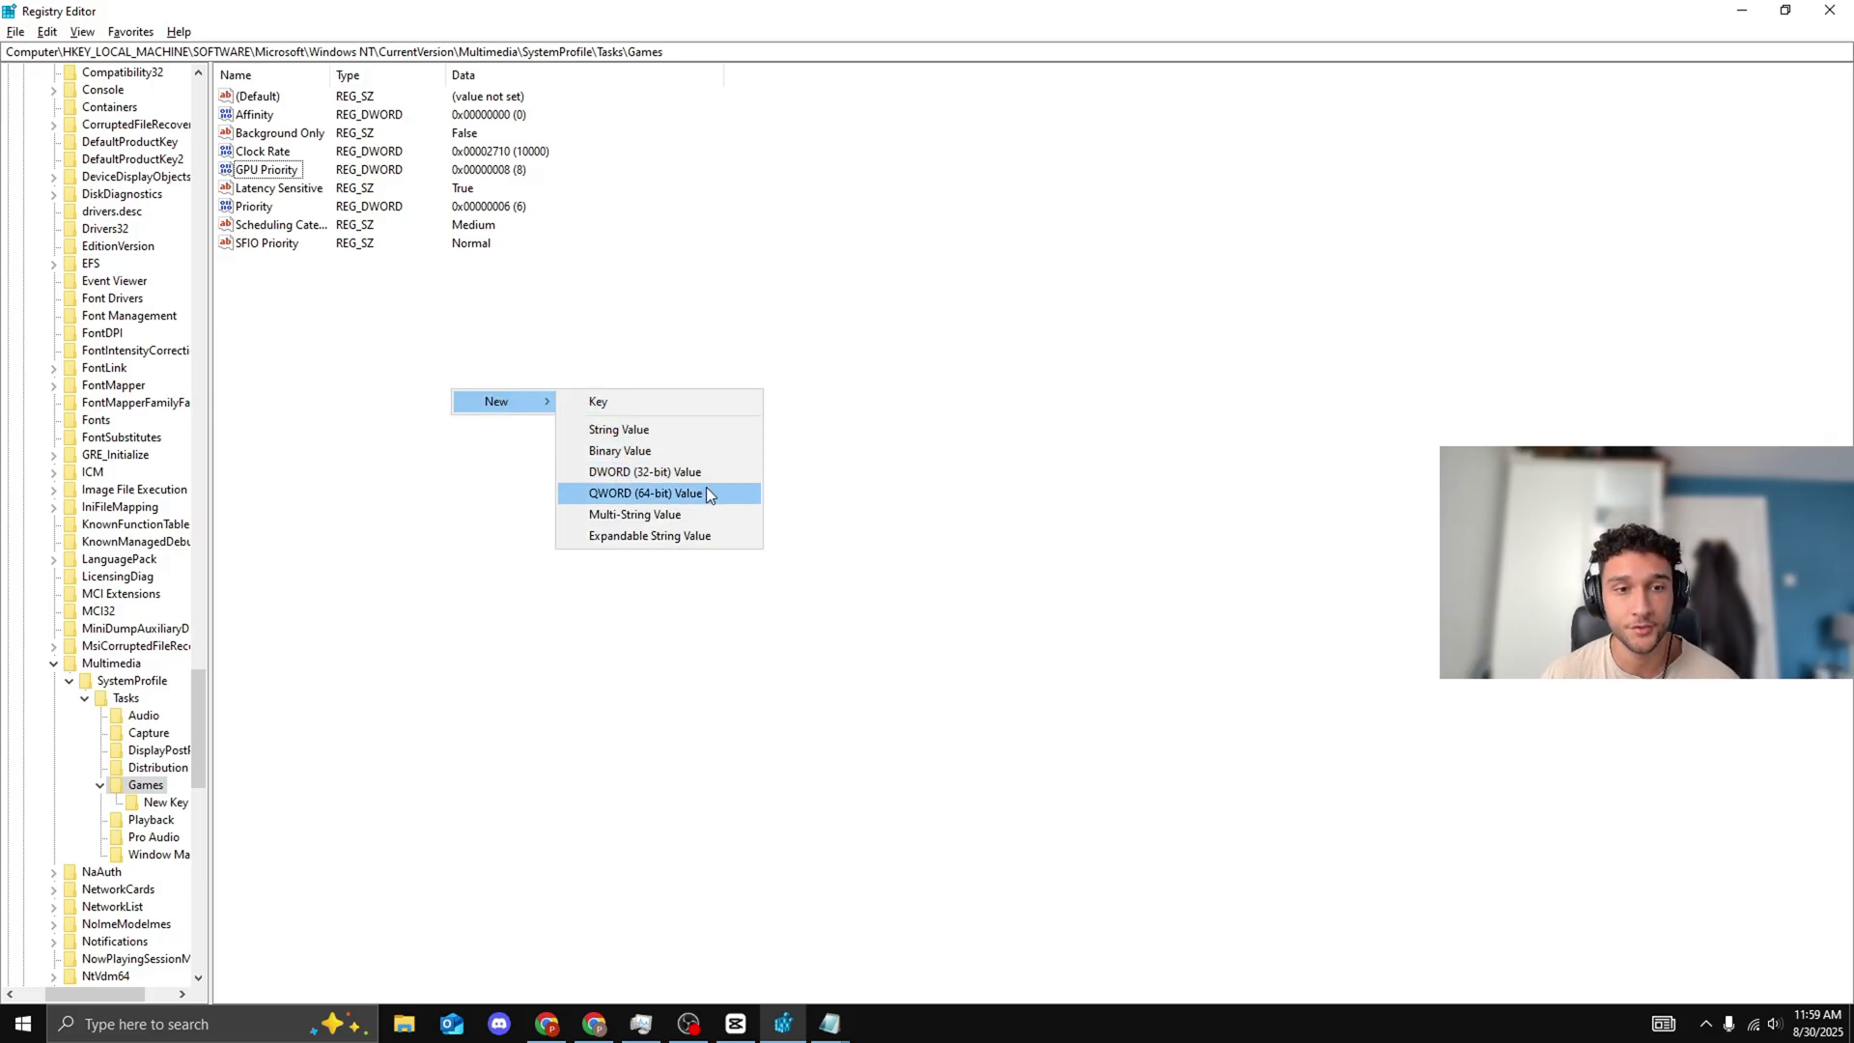
pyautogui.click(632, 473)
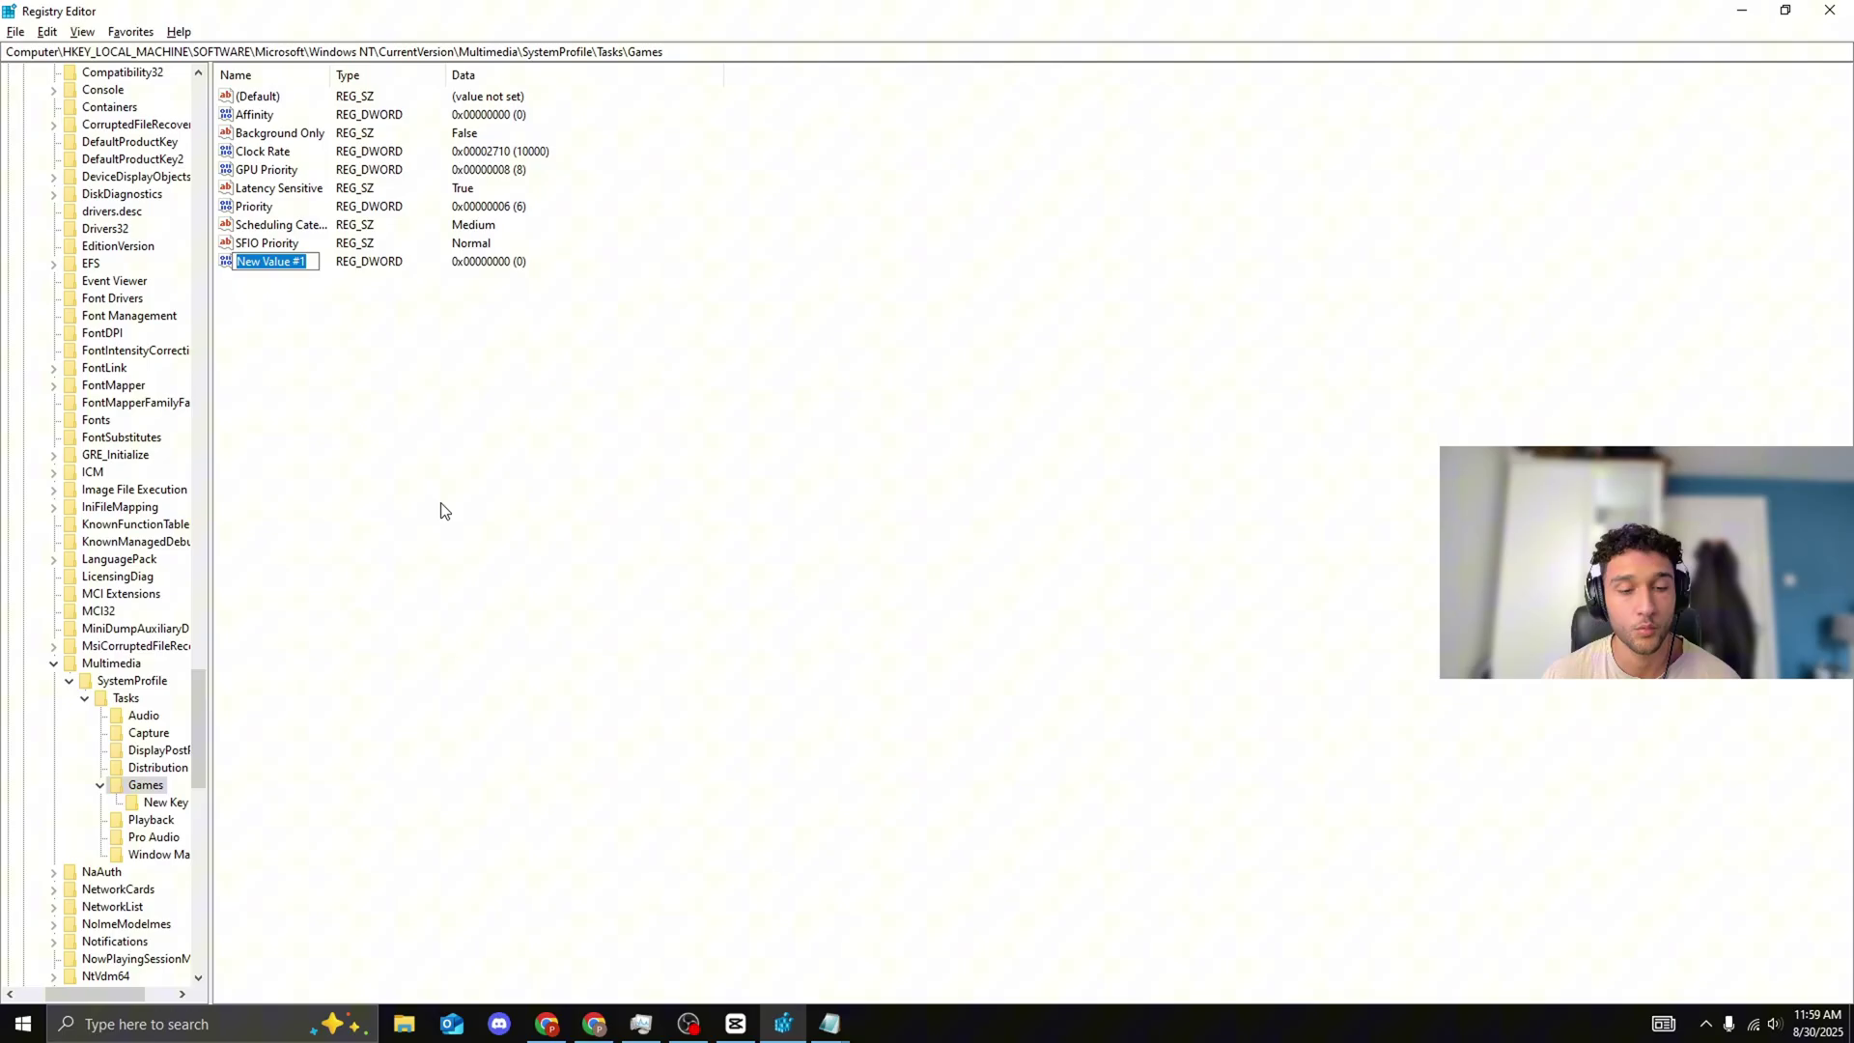
pyautogui.click(847, 1036)
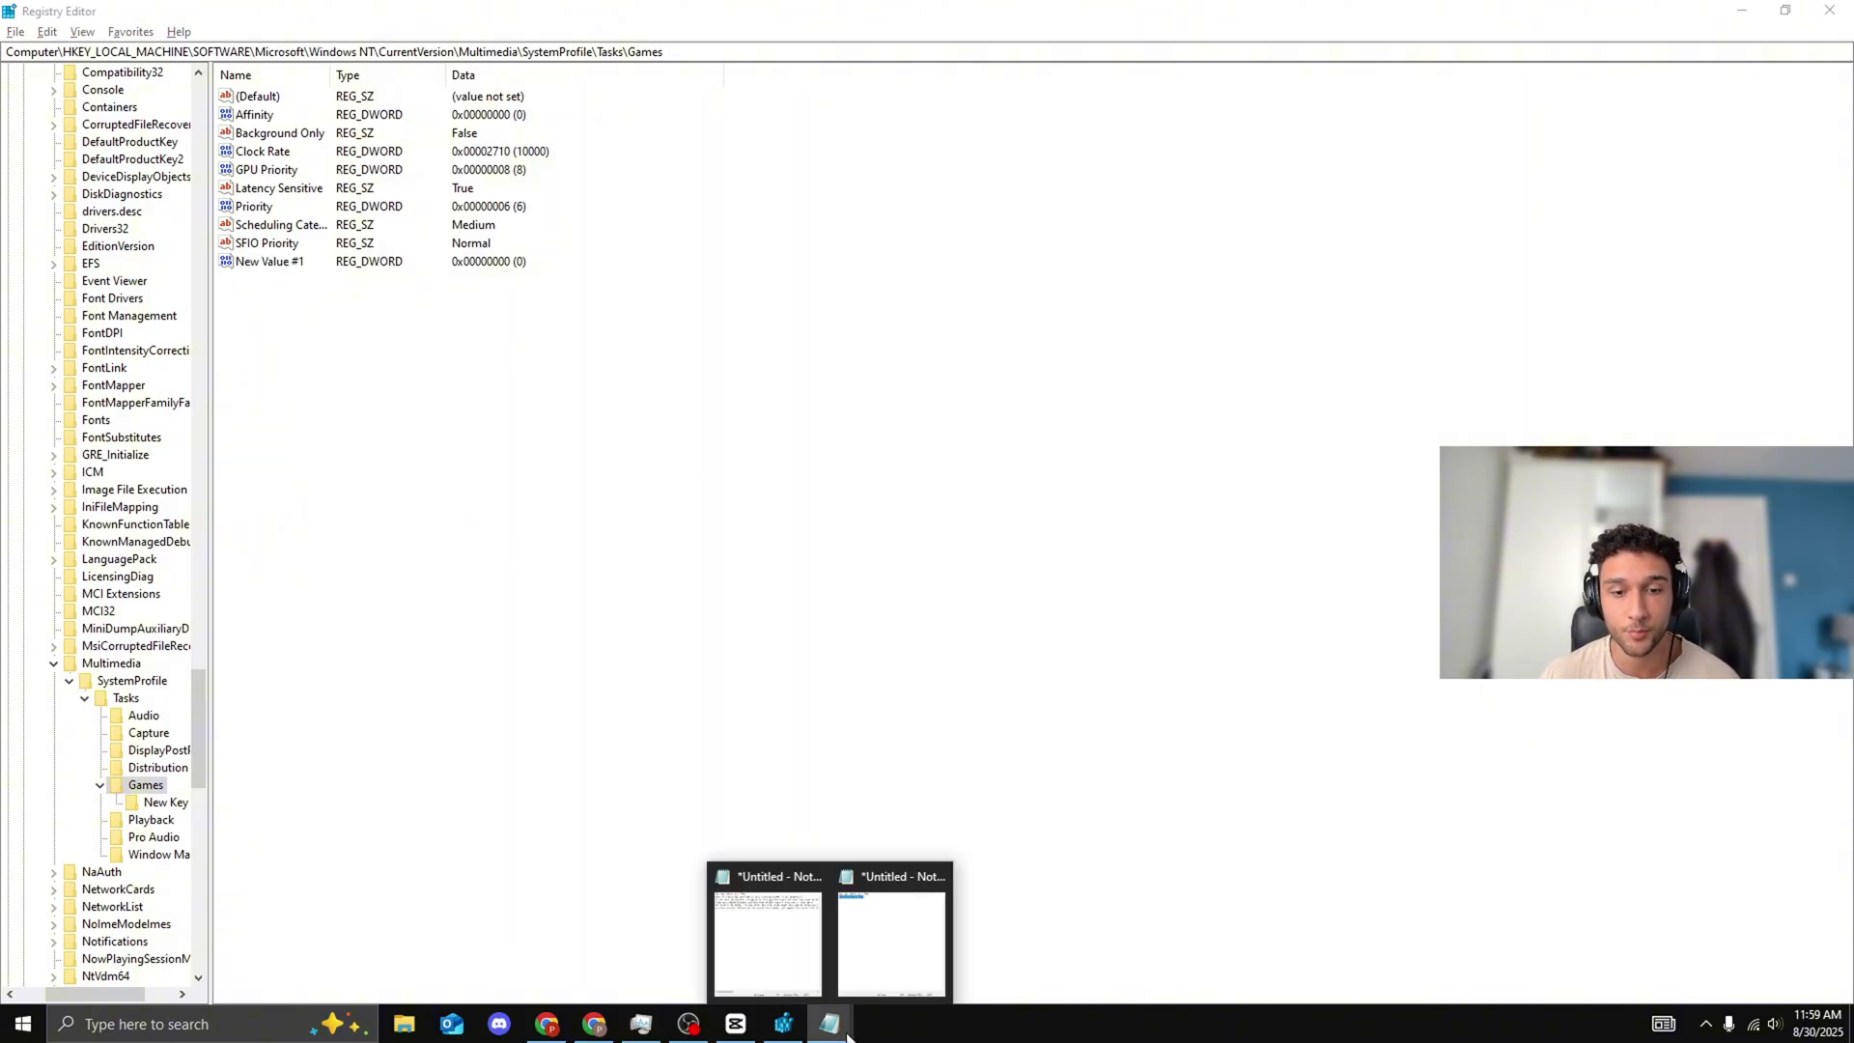
pyautogui.click(896, 971)
pyautogui.click(1028, 309)
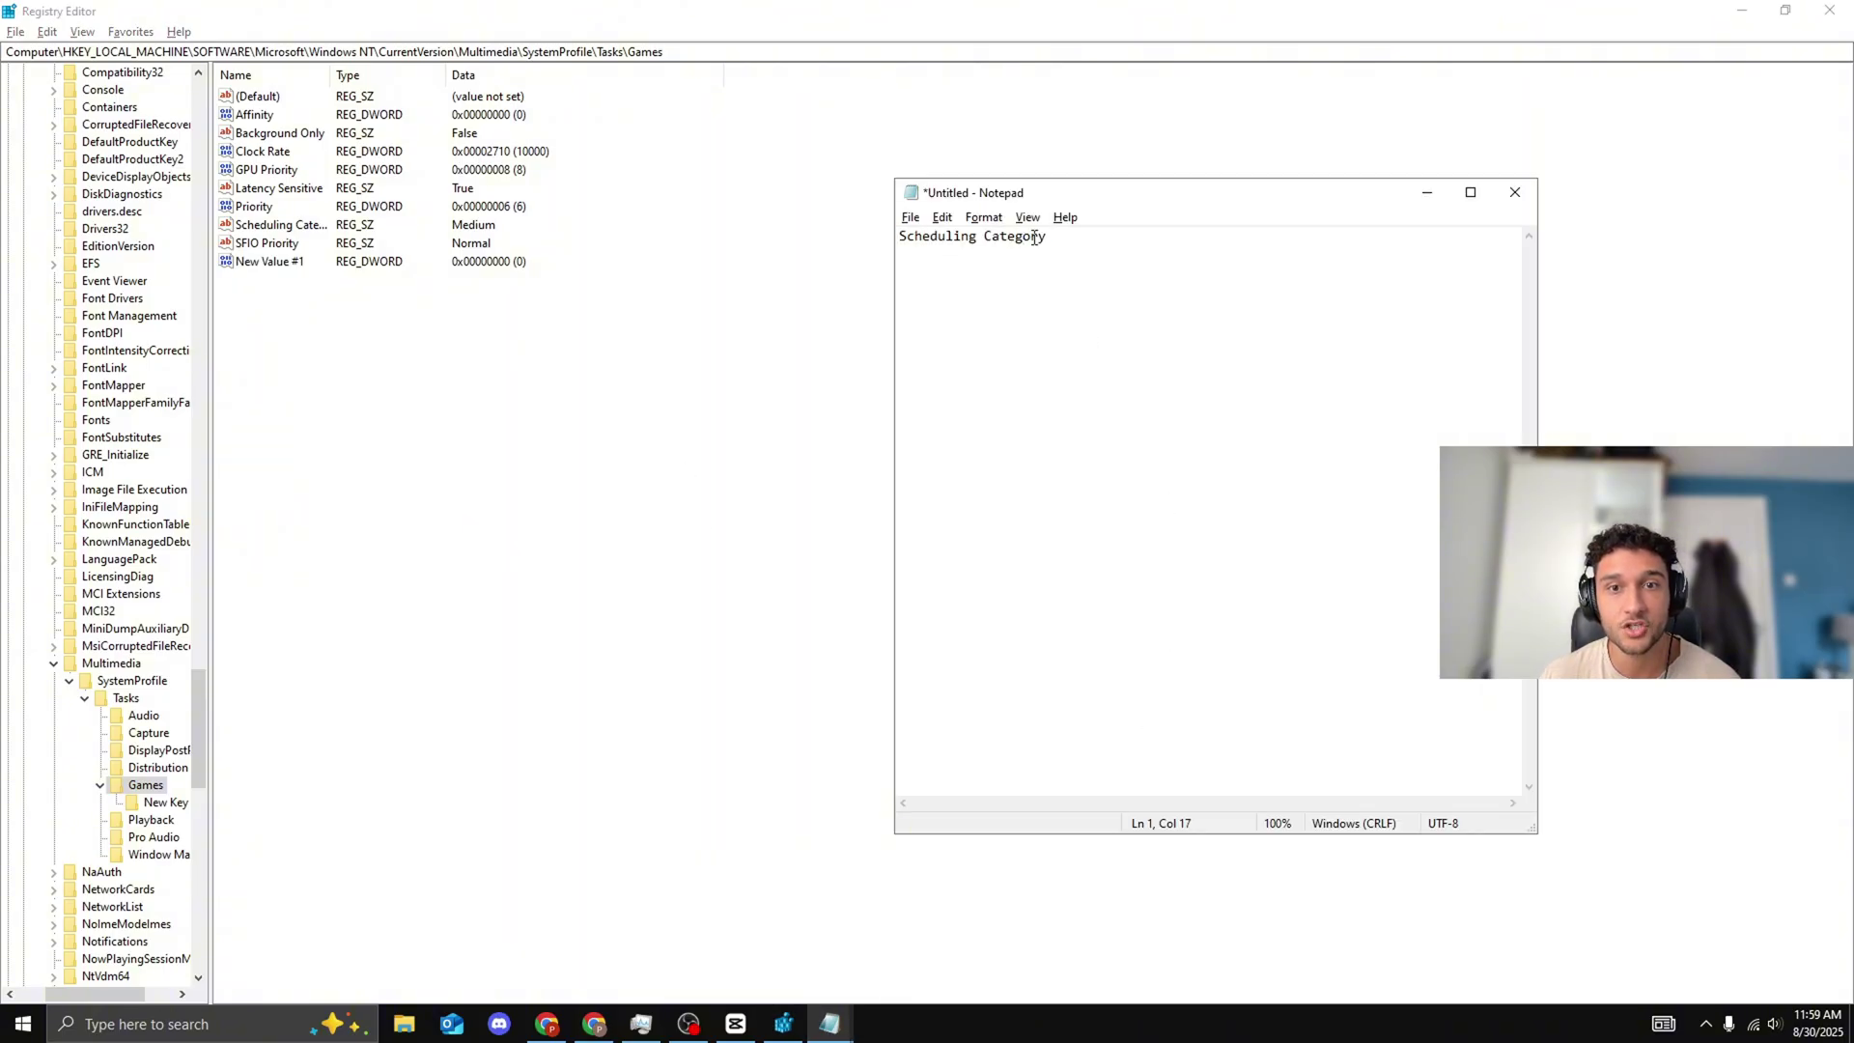
pyautogui.moveTo(1054, 242); pyautogui.dragTo(904, 250)
pyautogui.hotkey('ctrl', 'c')
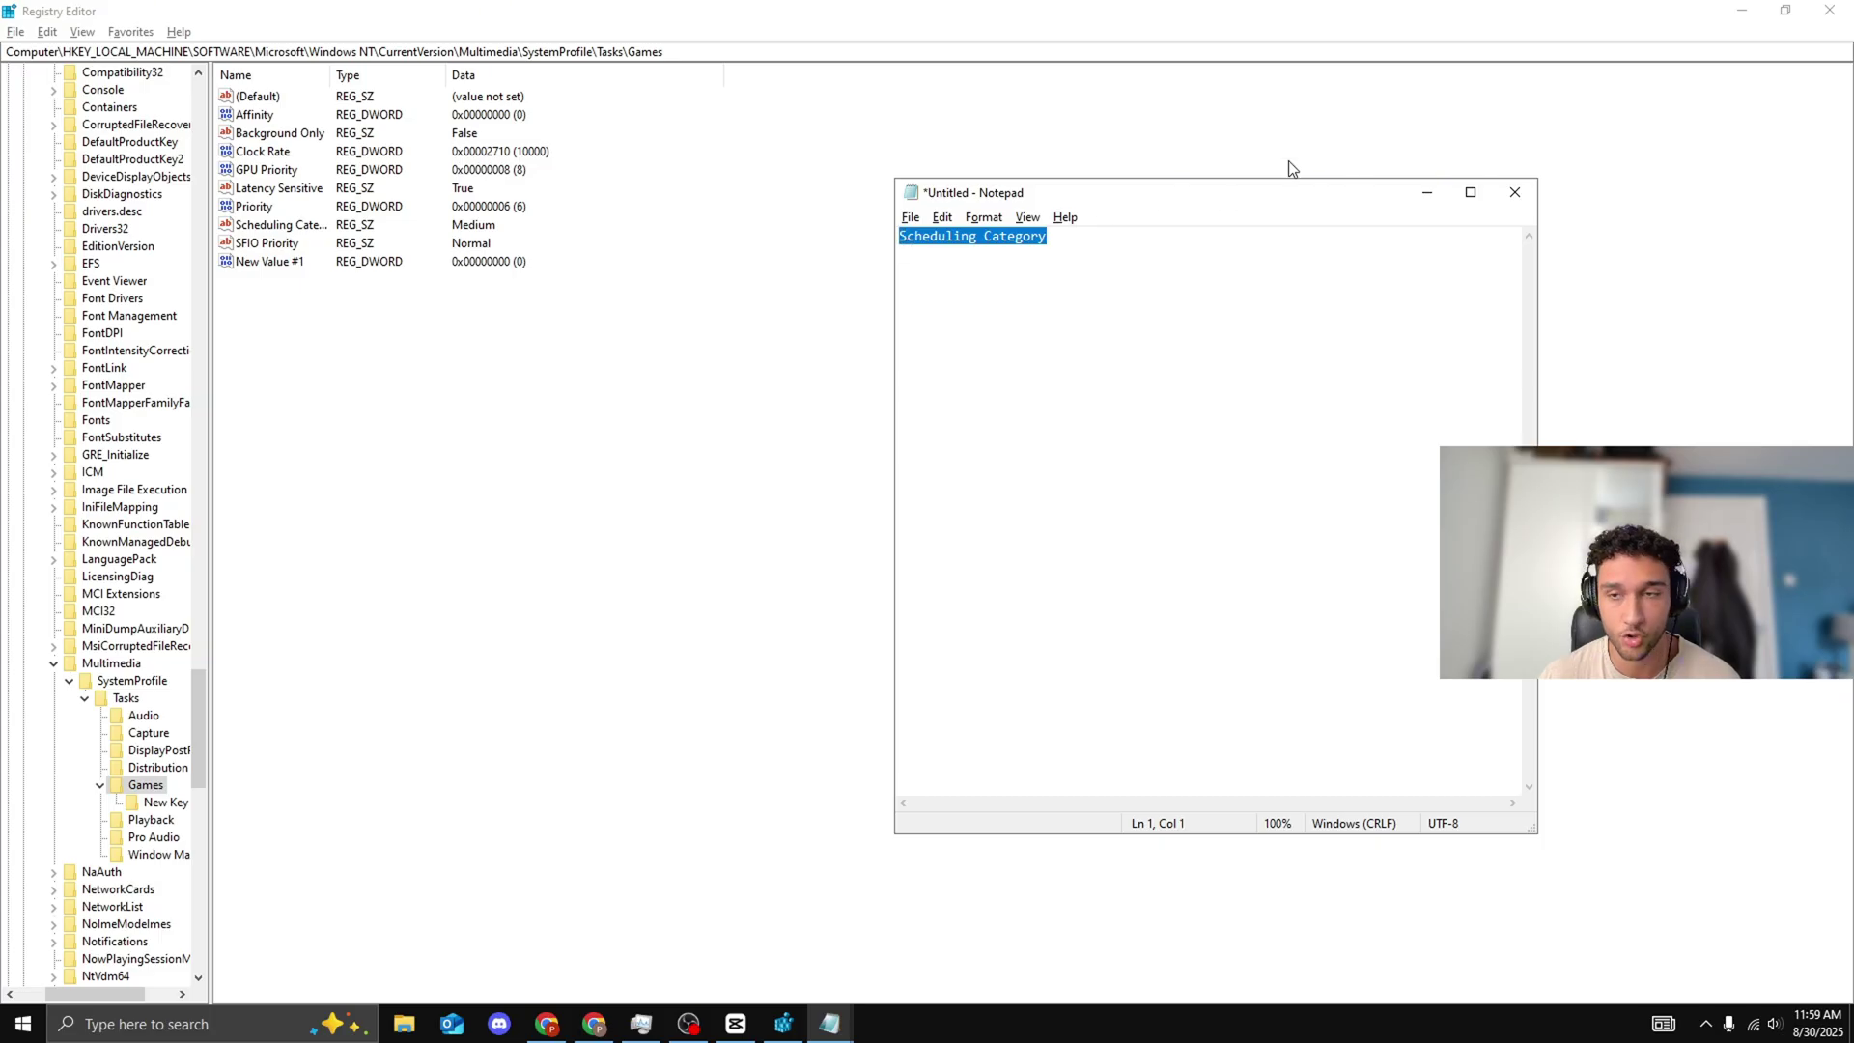
pyautogui.click(1430, 197)
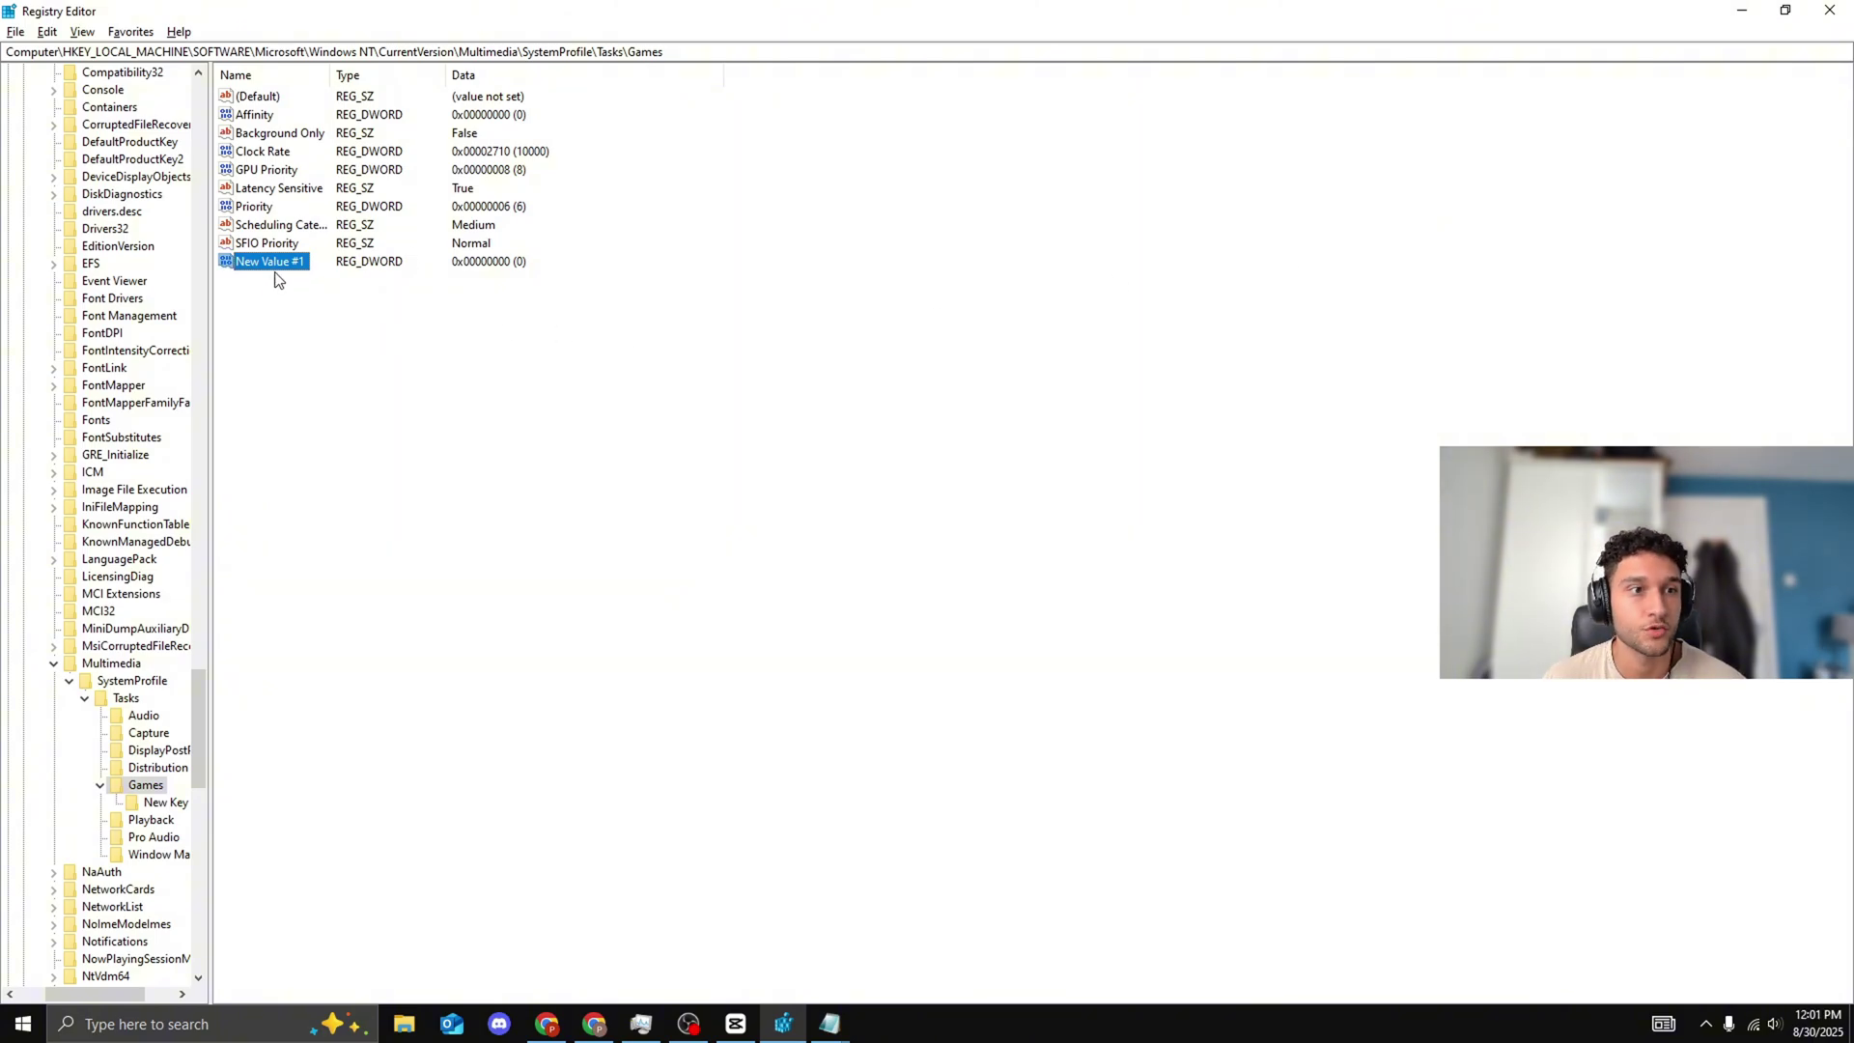
pyautogui.rightClick(282, 263)
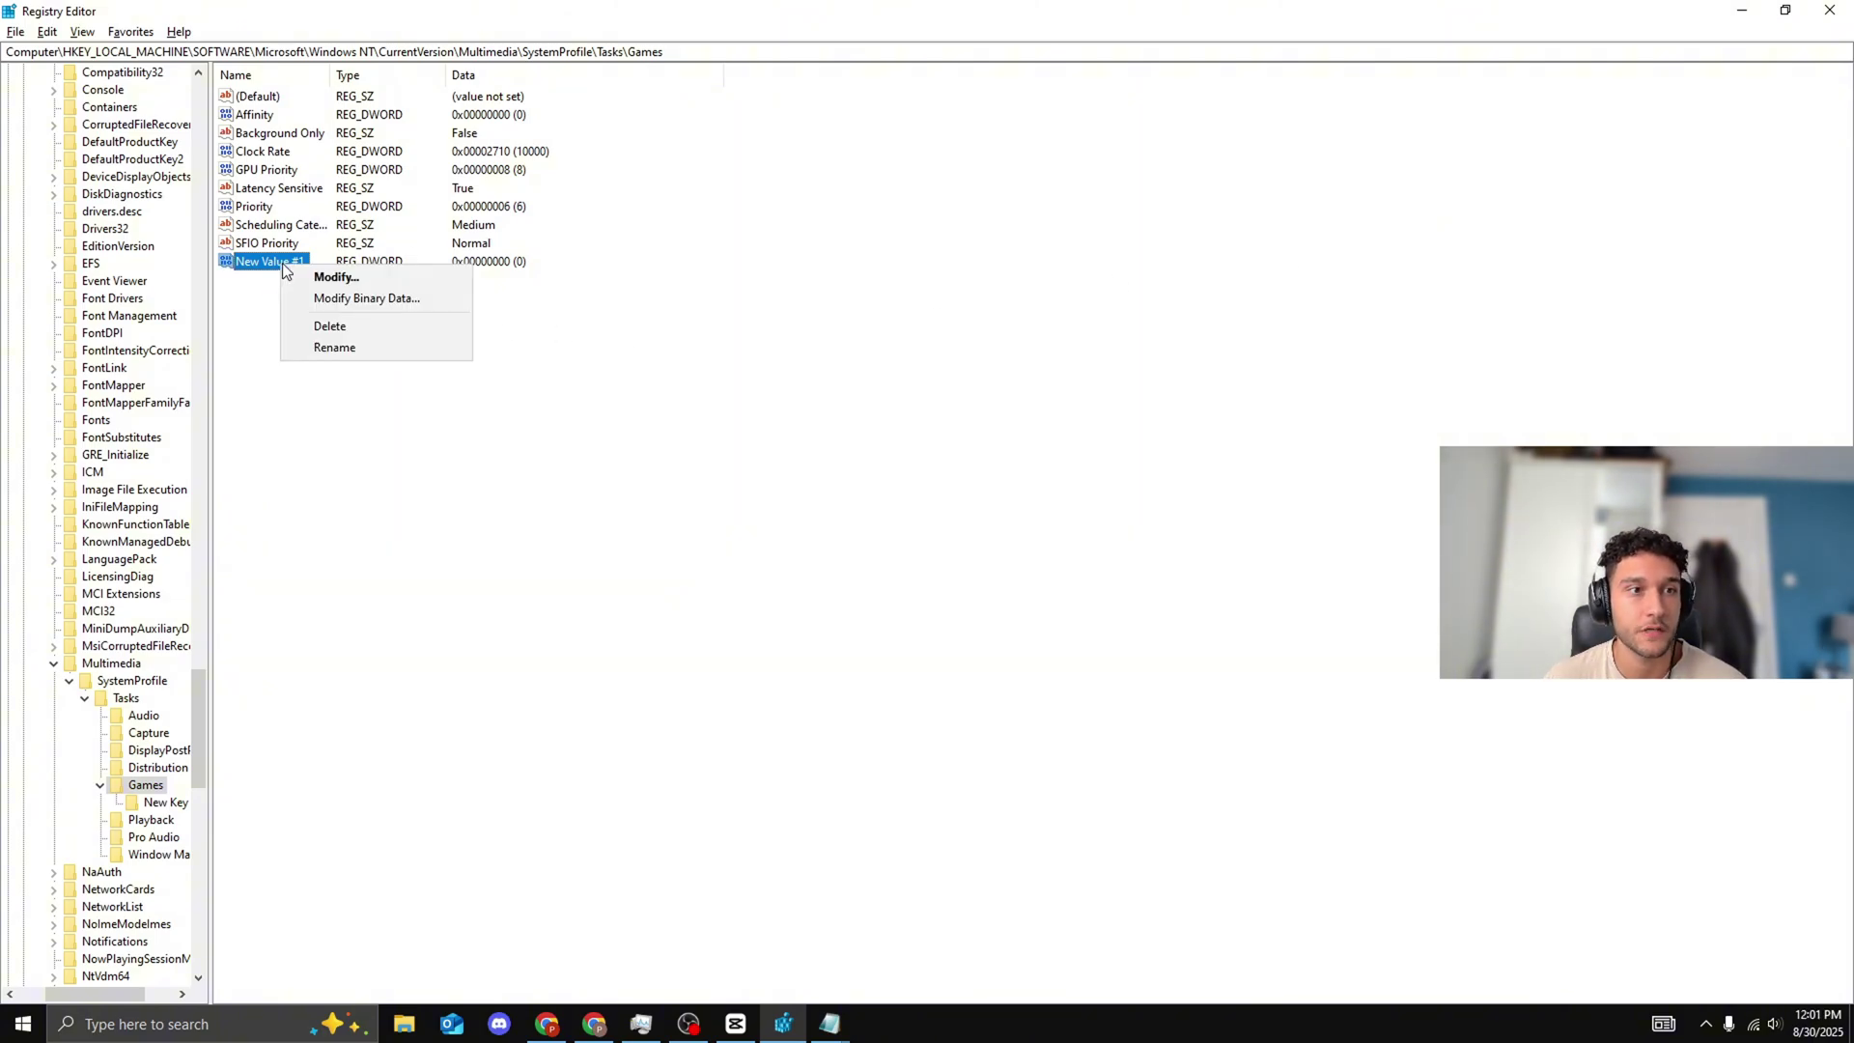
pyautogui.click(350, 349)
pyautogui.press('BackSpace')
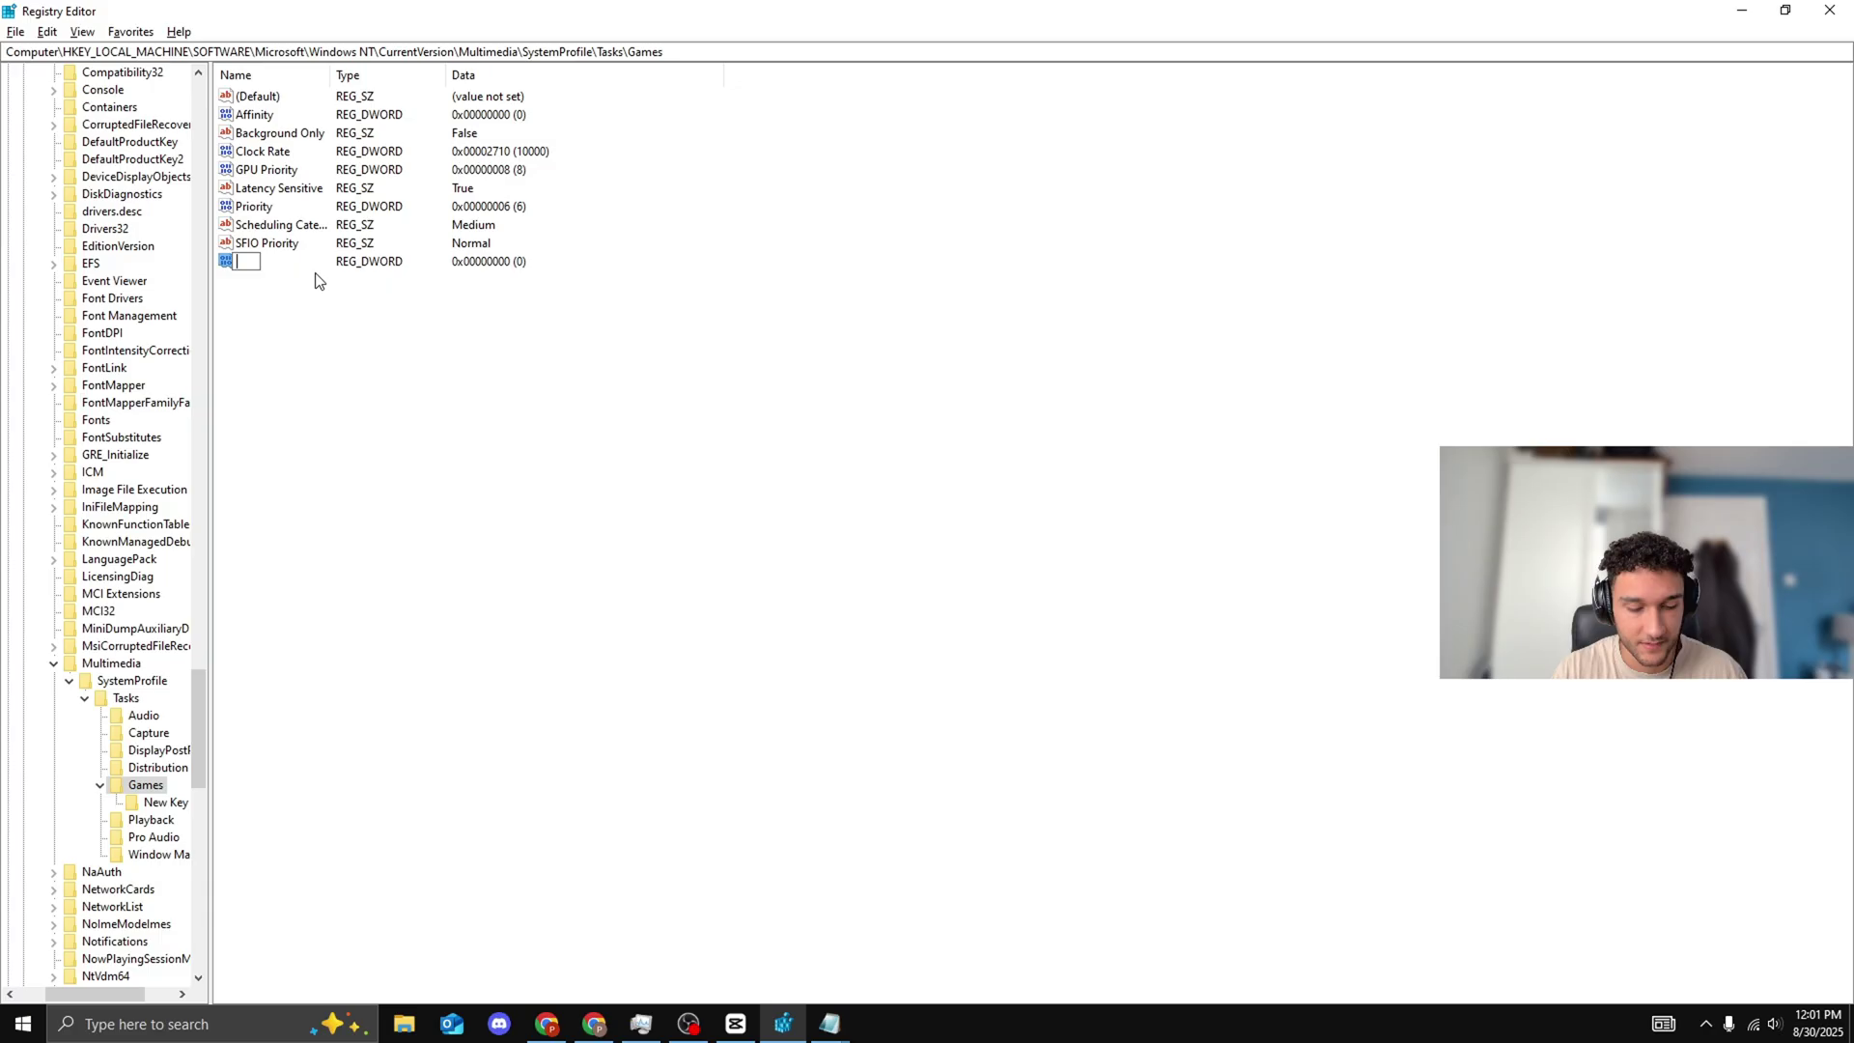
pyautogui.hotkey('ctrl', 'v')
pyautogui.press('Return')
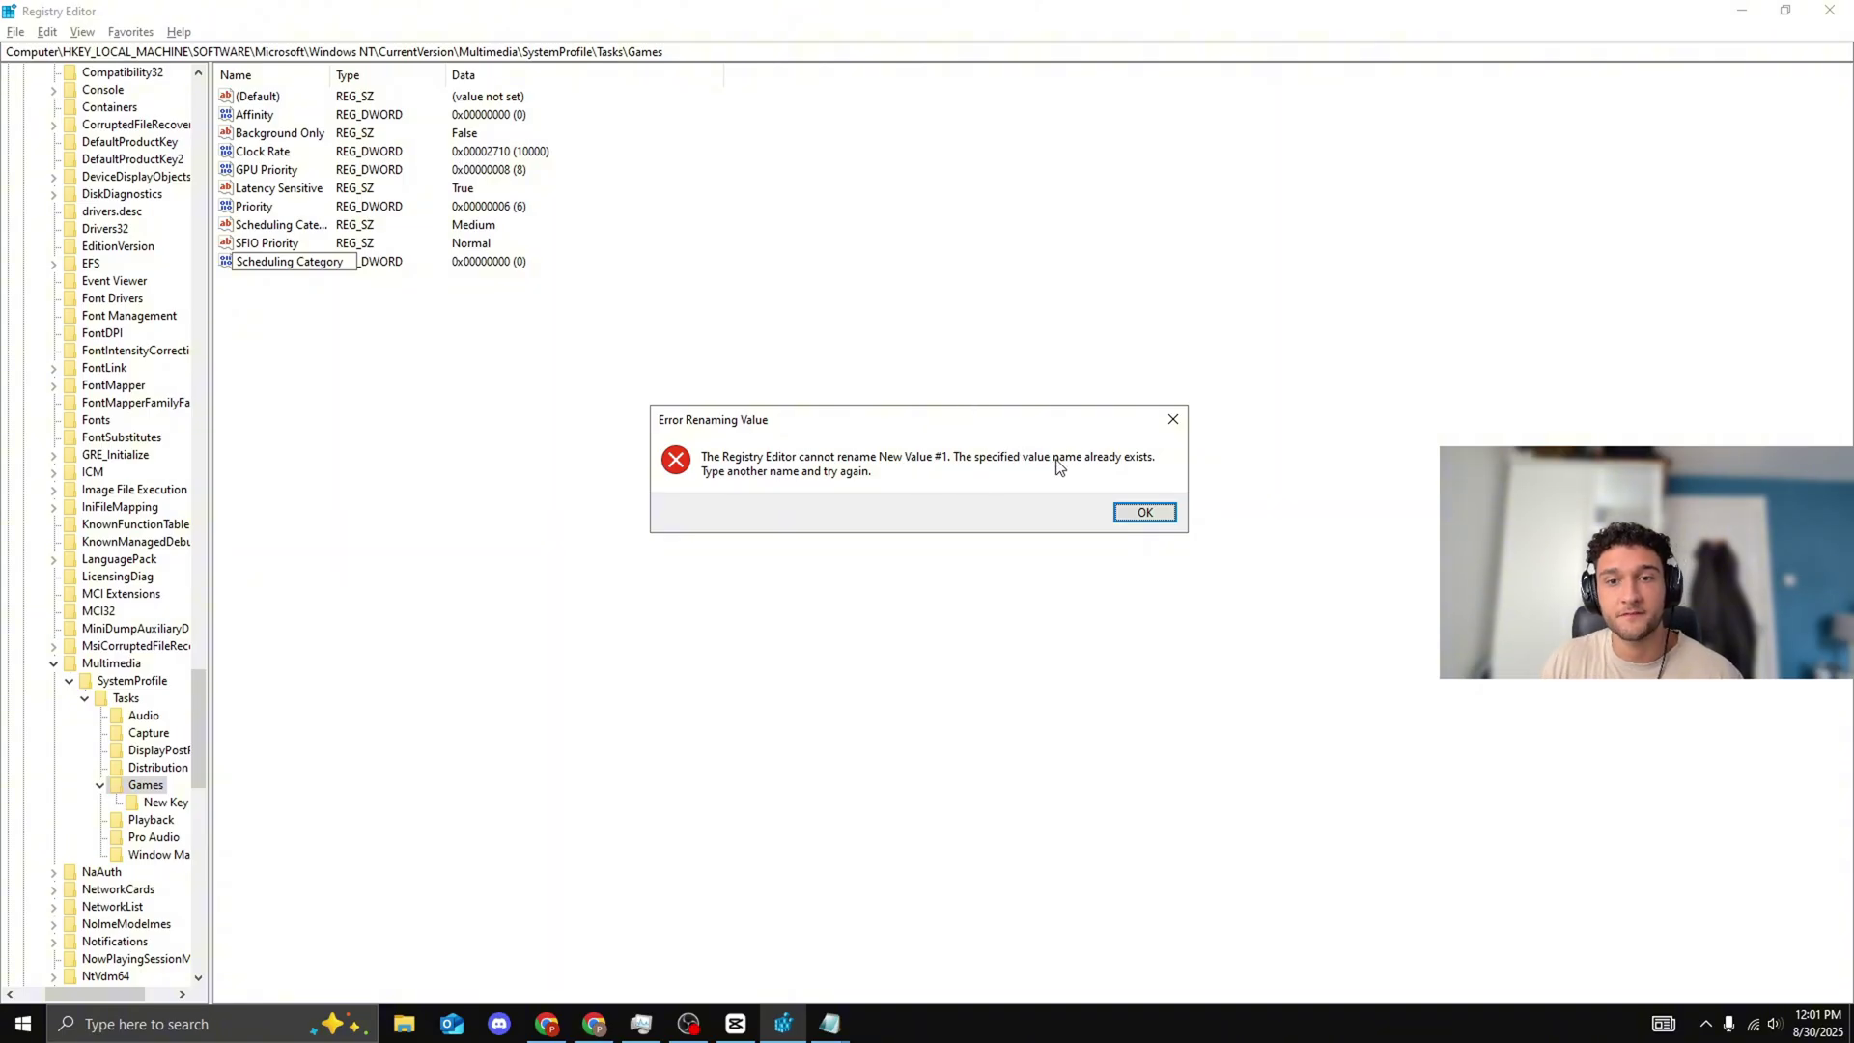
pyautogui.click(1142, 510)
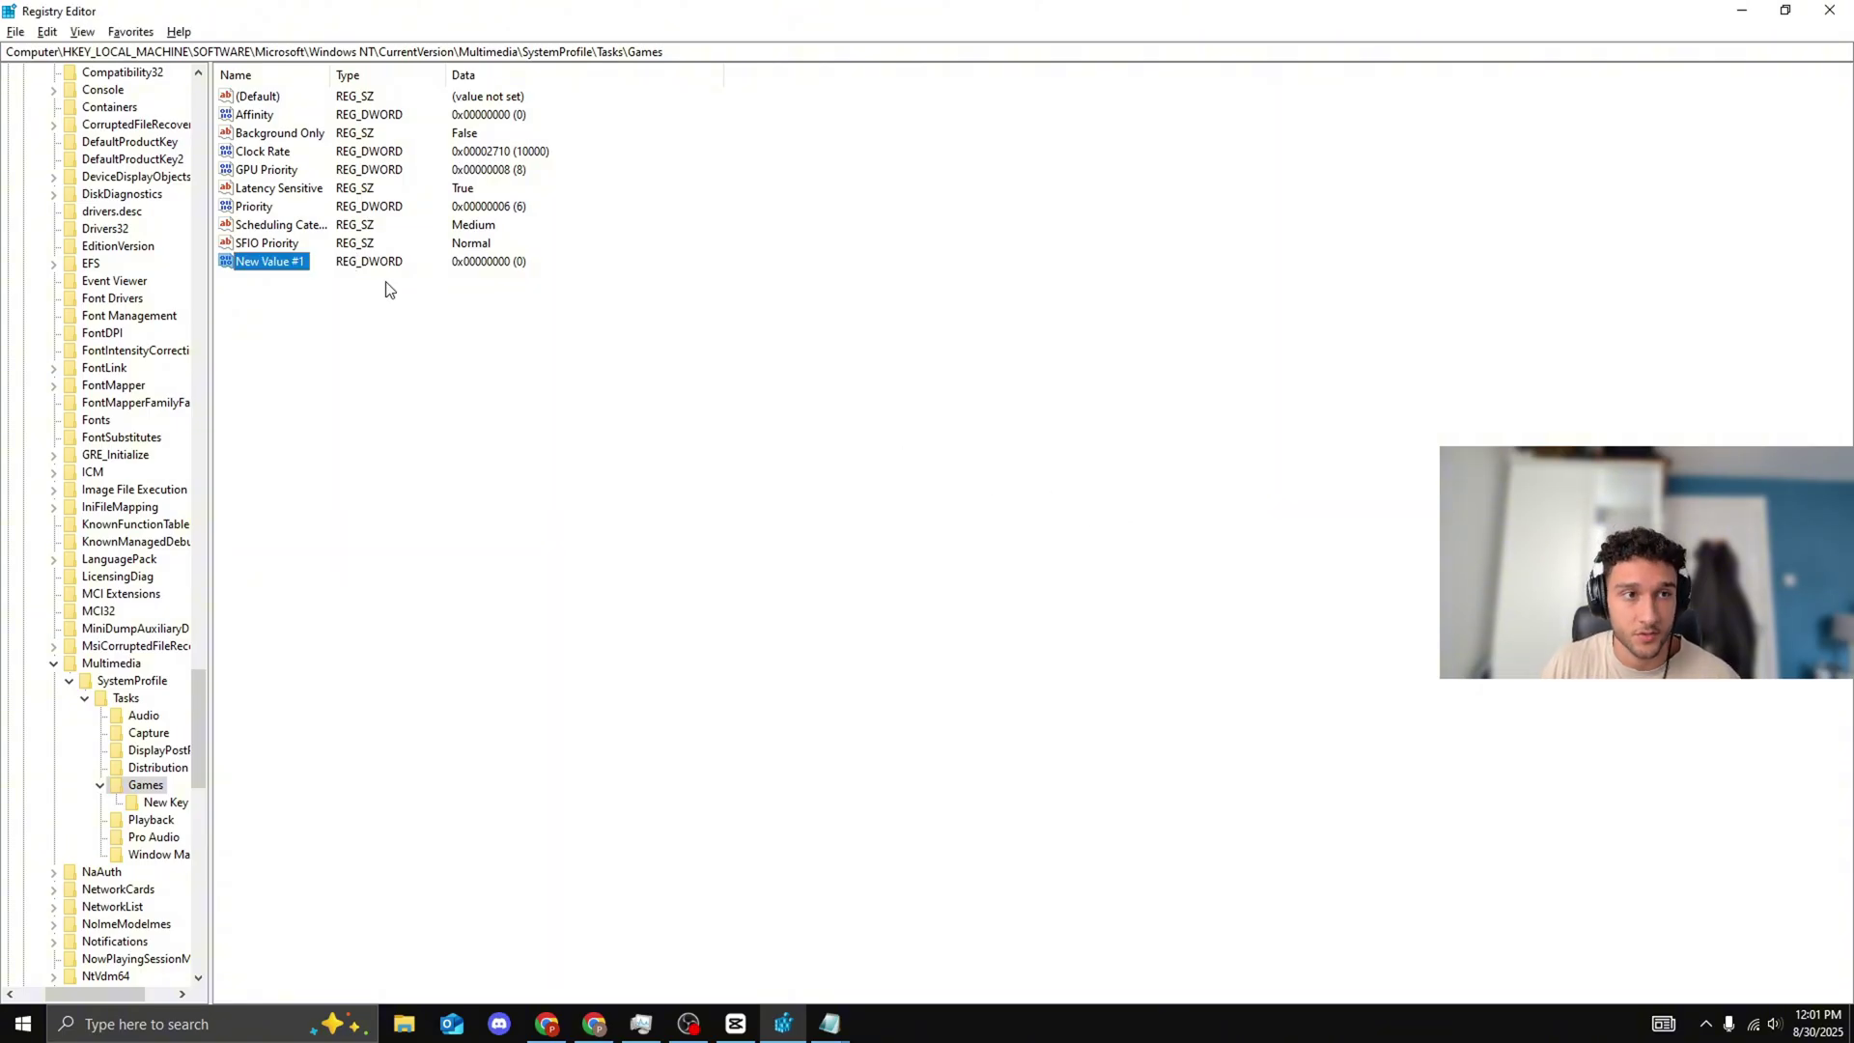
pyautogui.click(287, 232)
pyautogui.rightClick(293, 262)
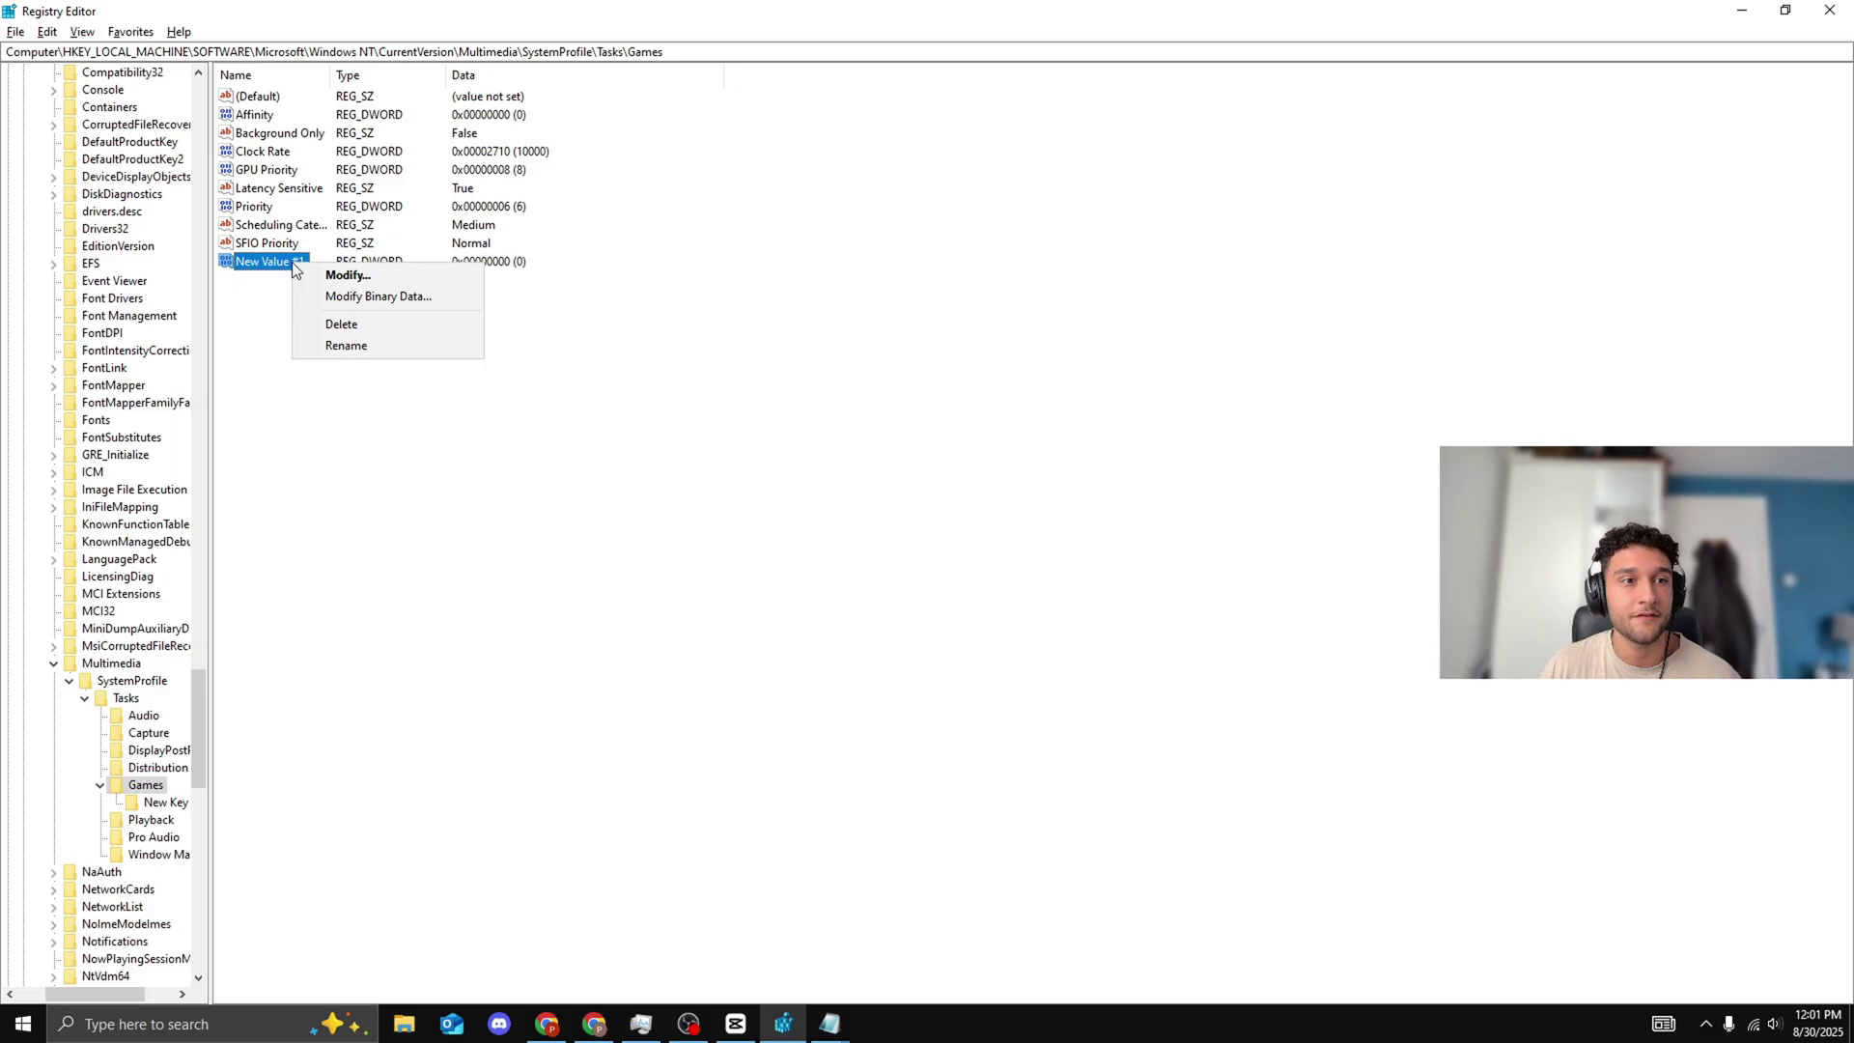
pyautogui.click(358, 325)
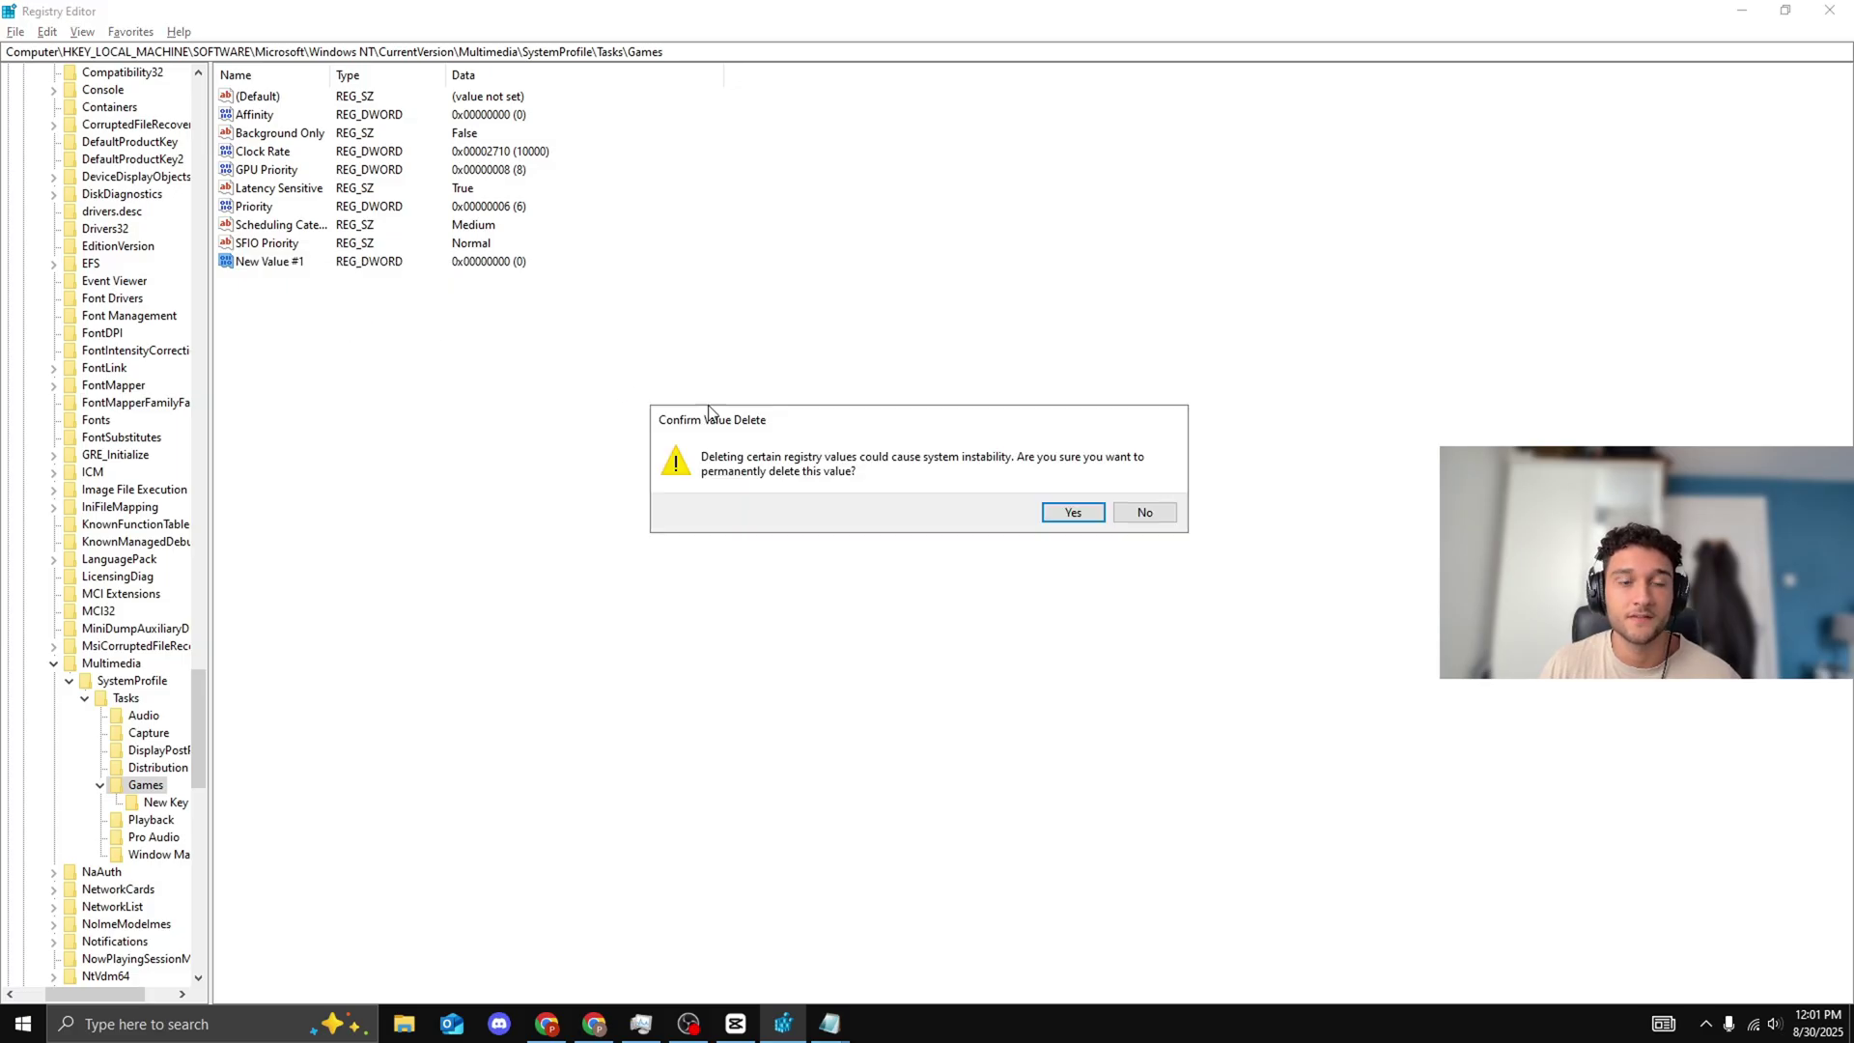
pyautogui.click(1096, 517)
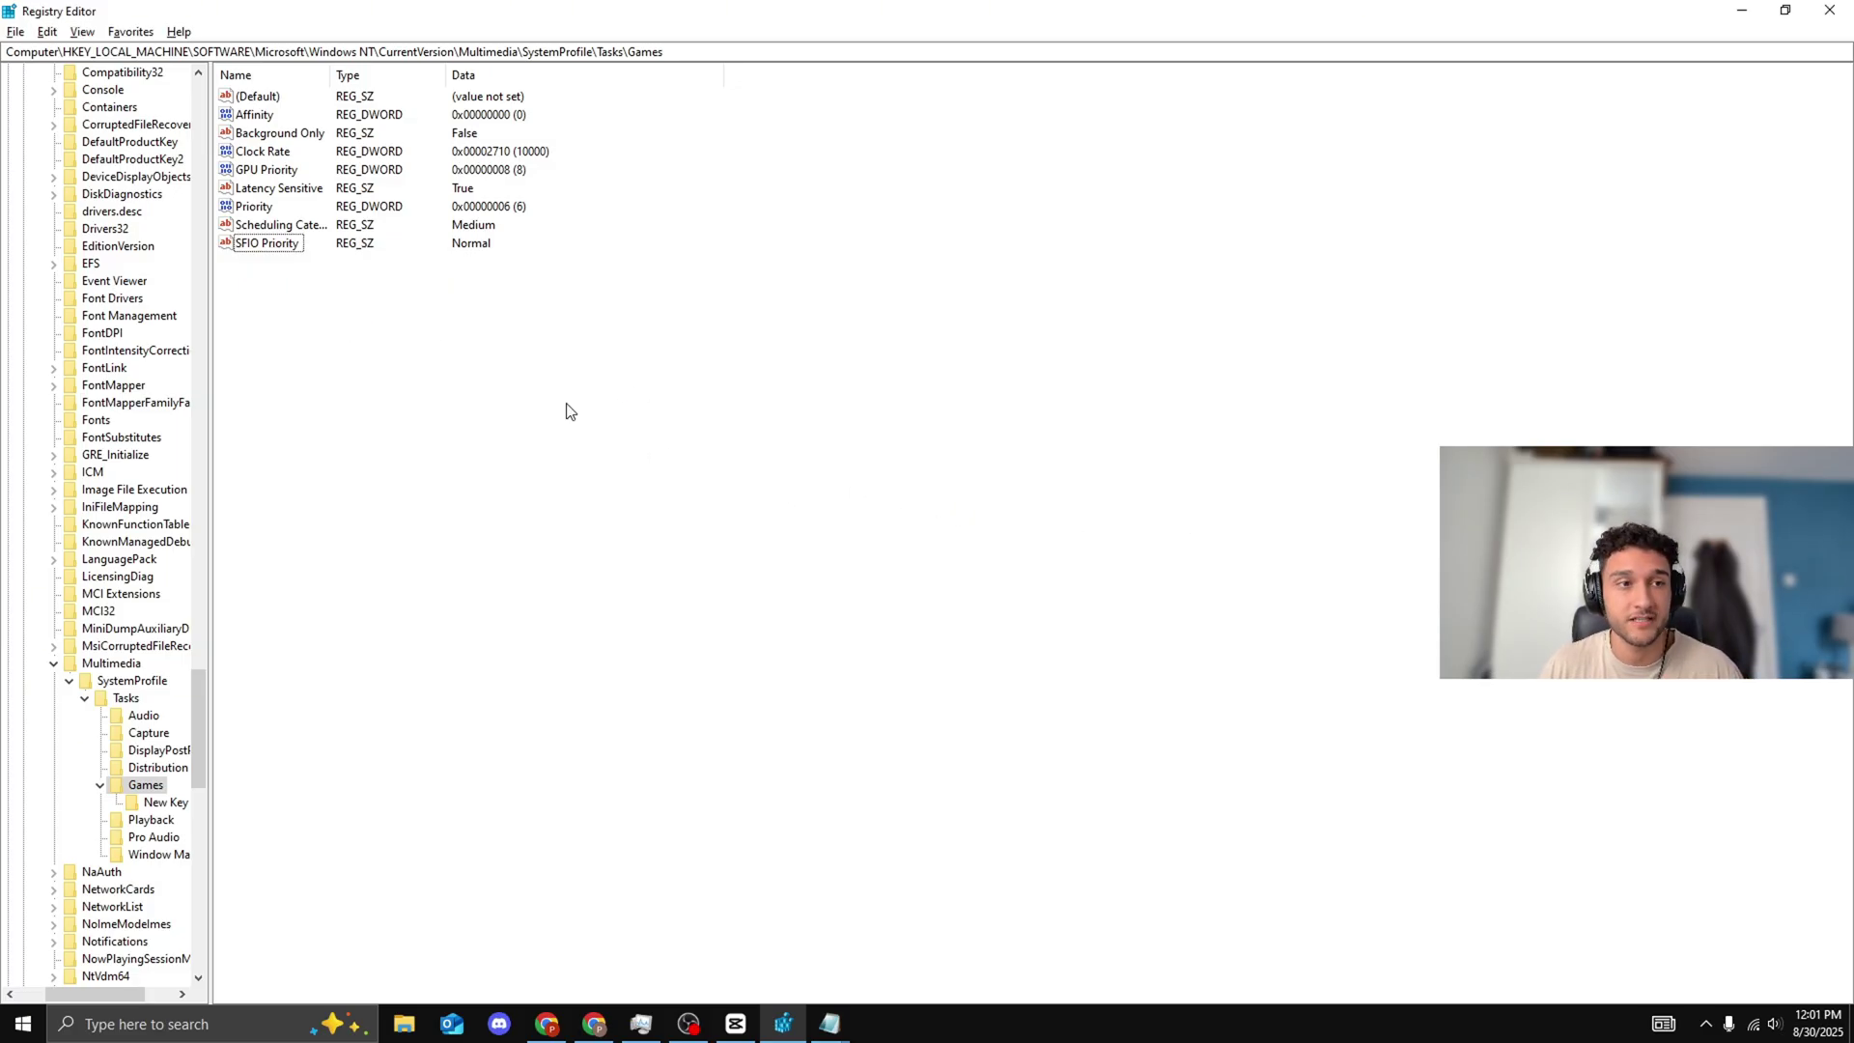
# Change the Games key's Scheduling Category from Medium to High
pyautogui.doubleClick(290, 225)
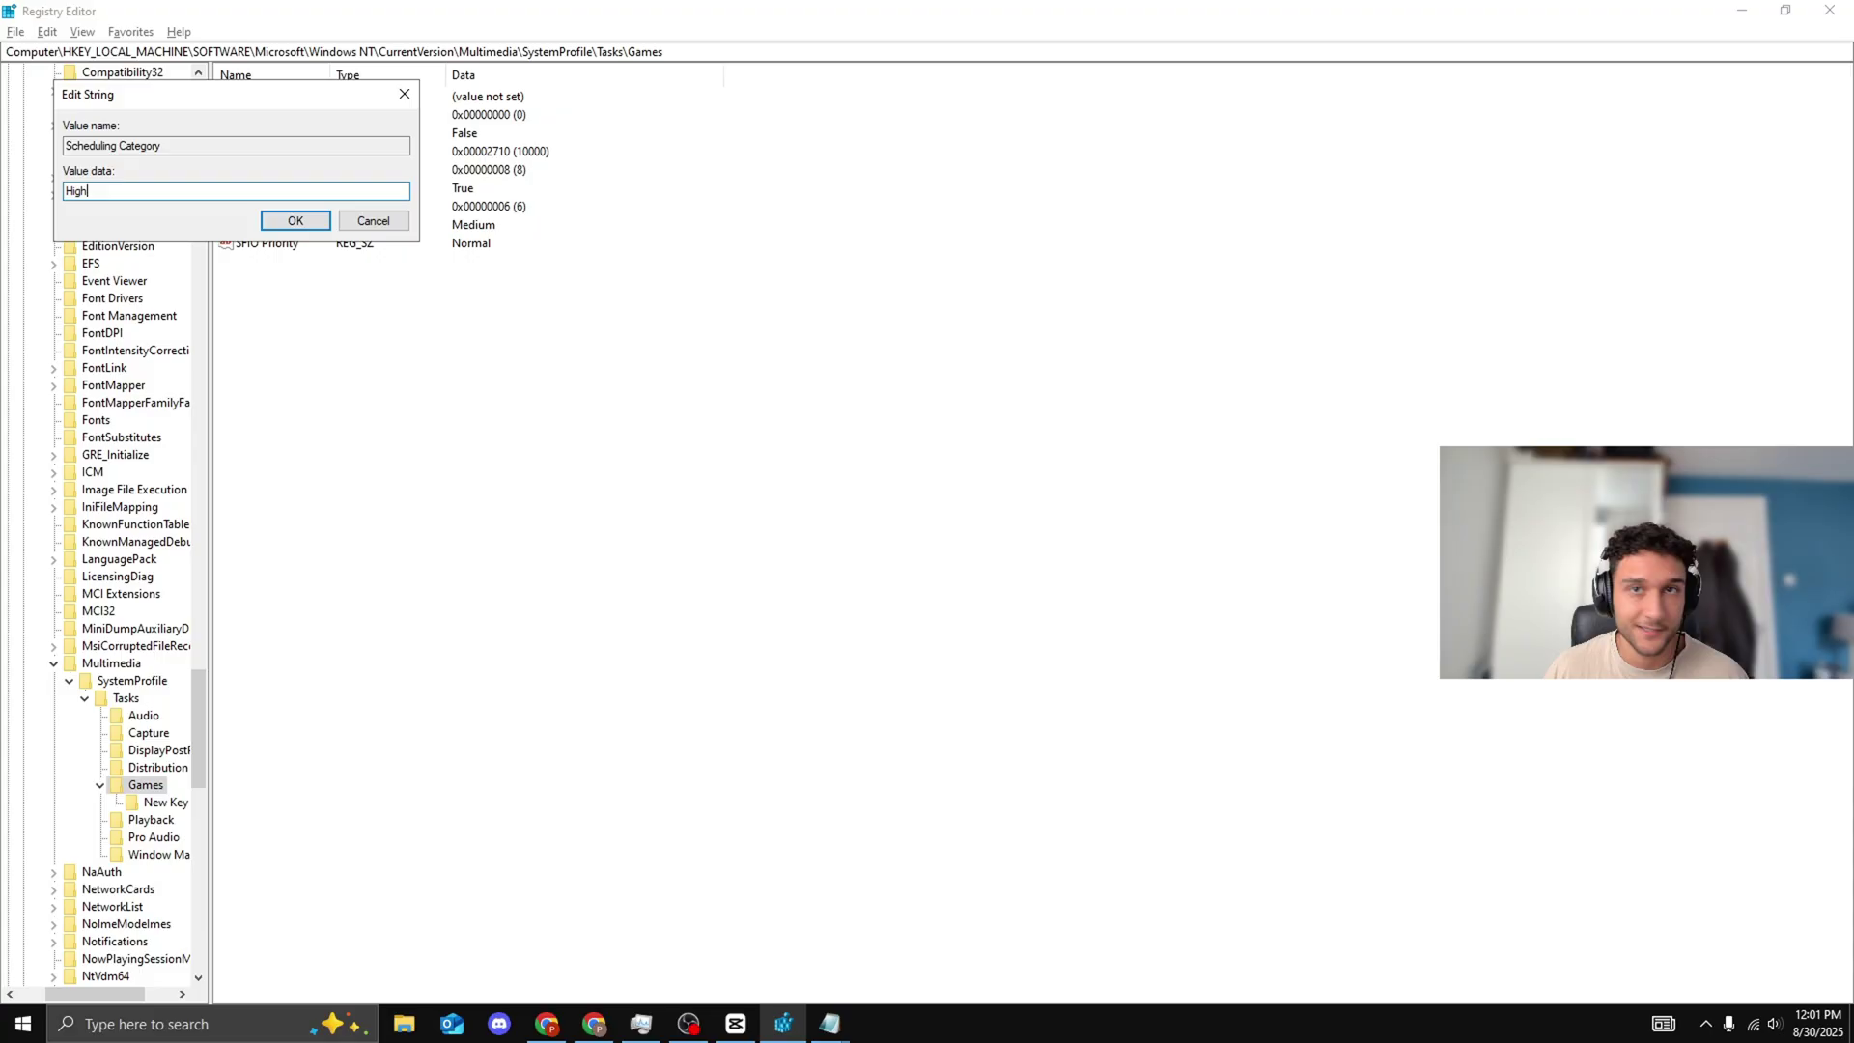
pyautogui.click(301, 228)
pyautogui.click(469, 367)
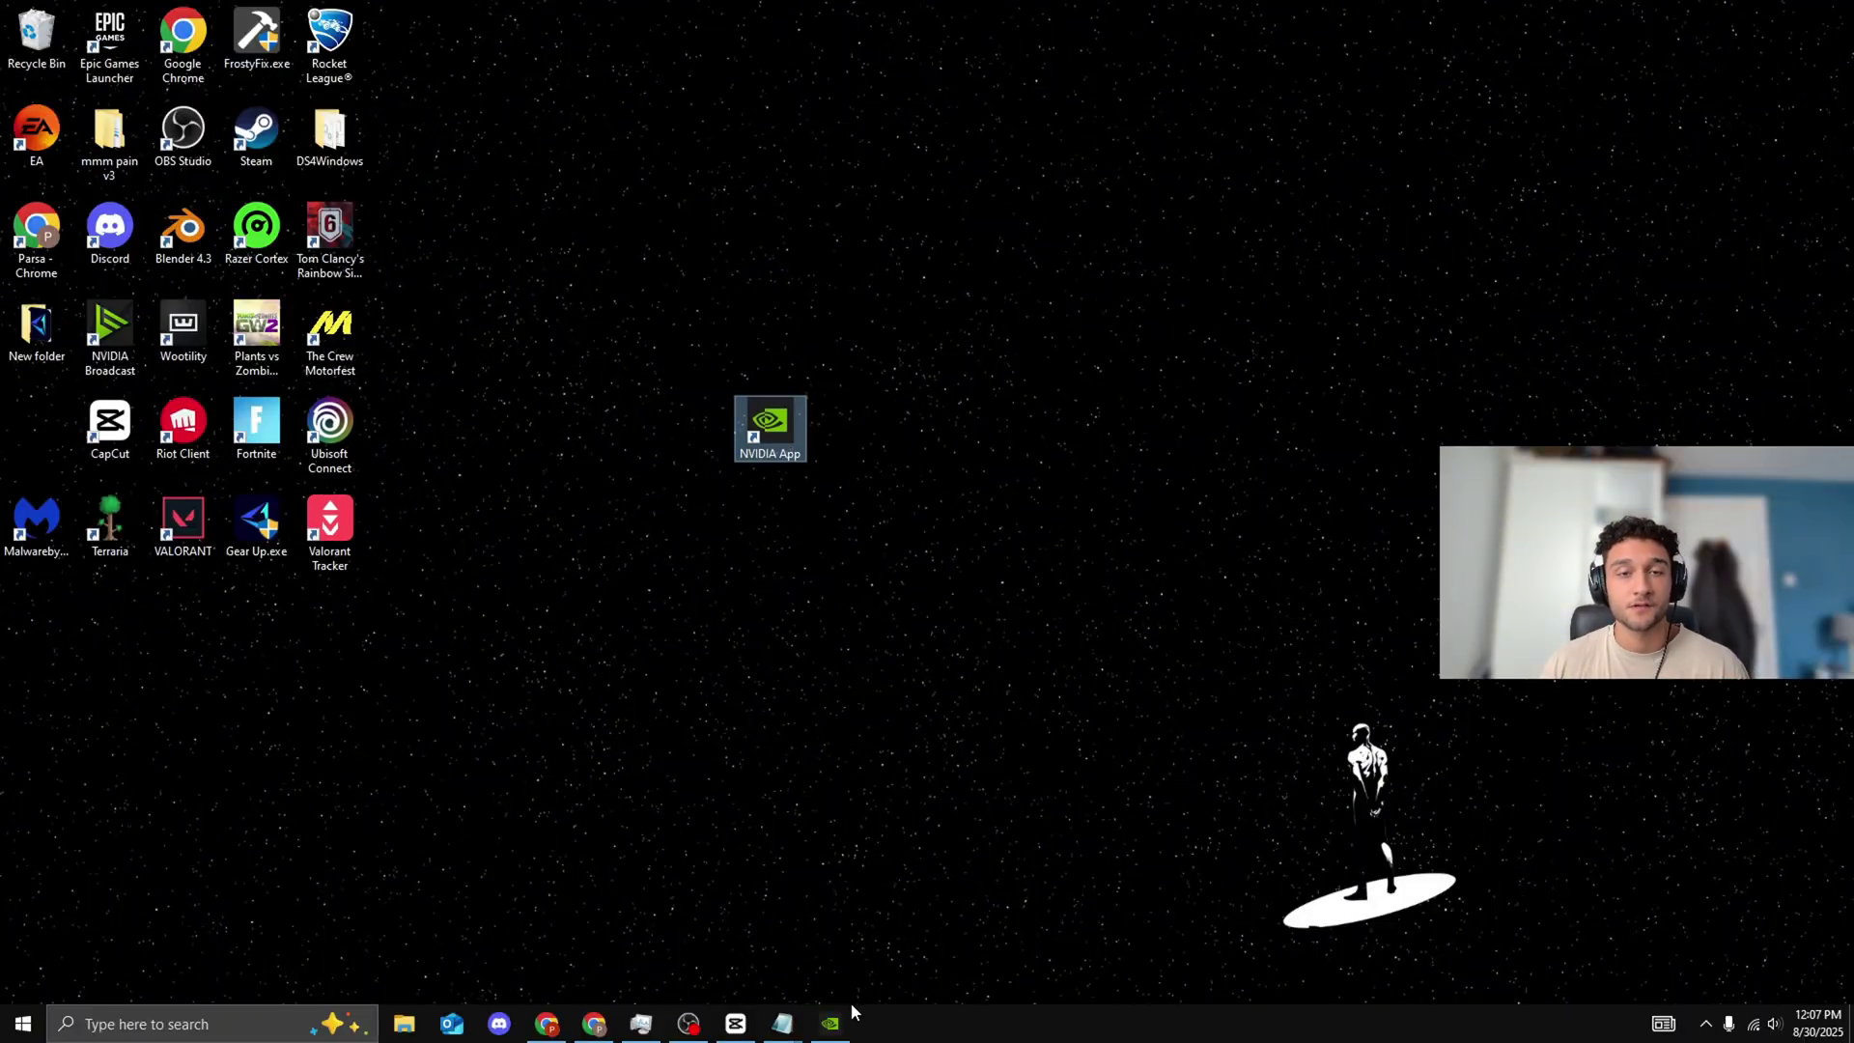
# Open NVIDIA App's System Performance page, with Automatic Tuning on (GPU +54 MHz, VRAM +200 MHz)
pyautogui.click(850, 922)
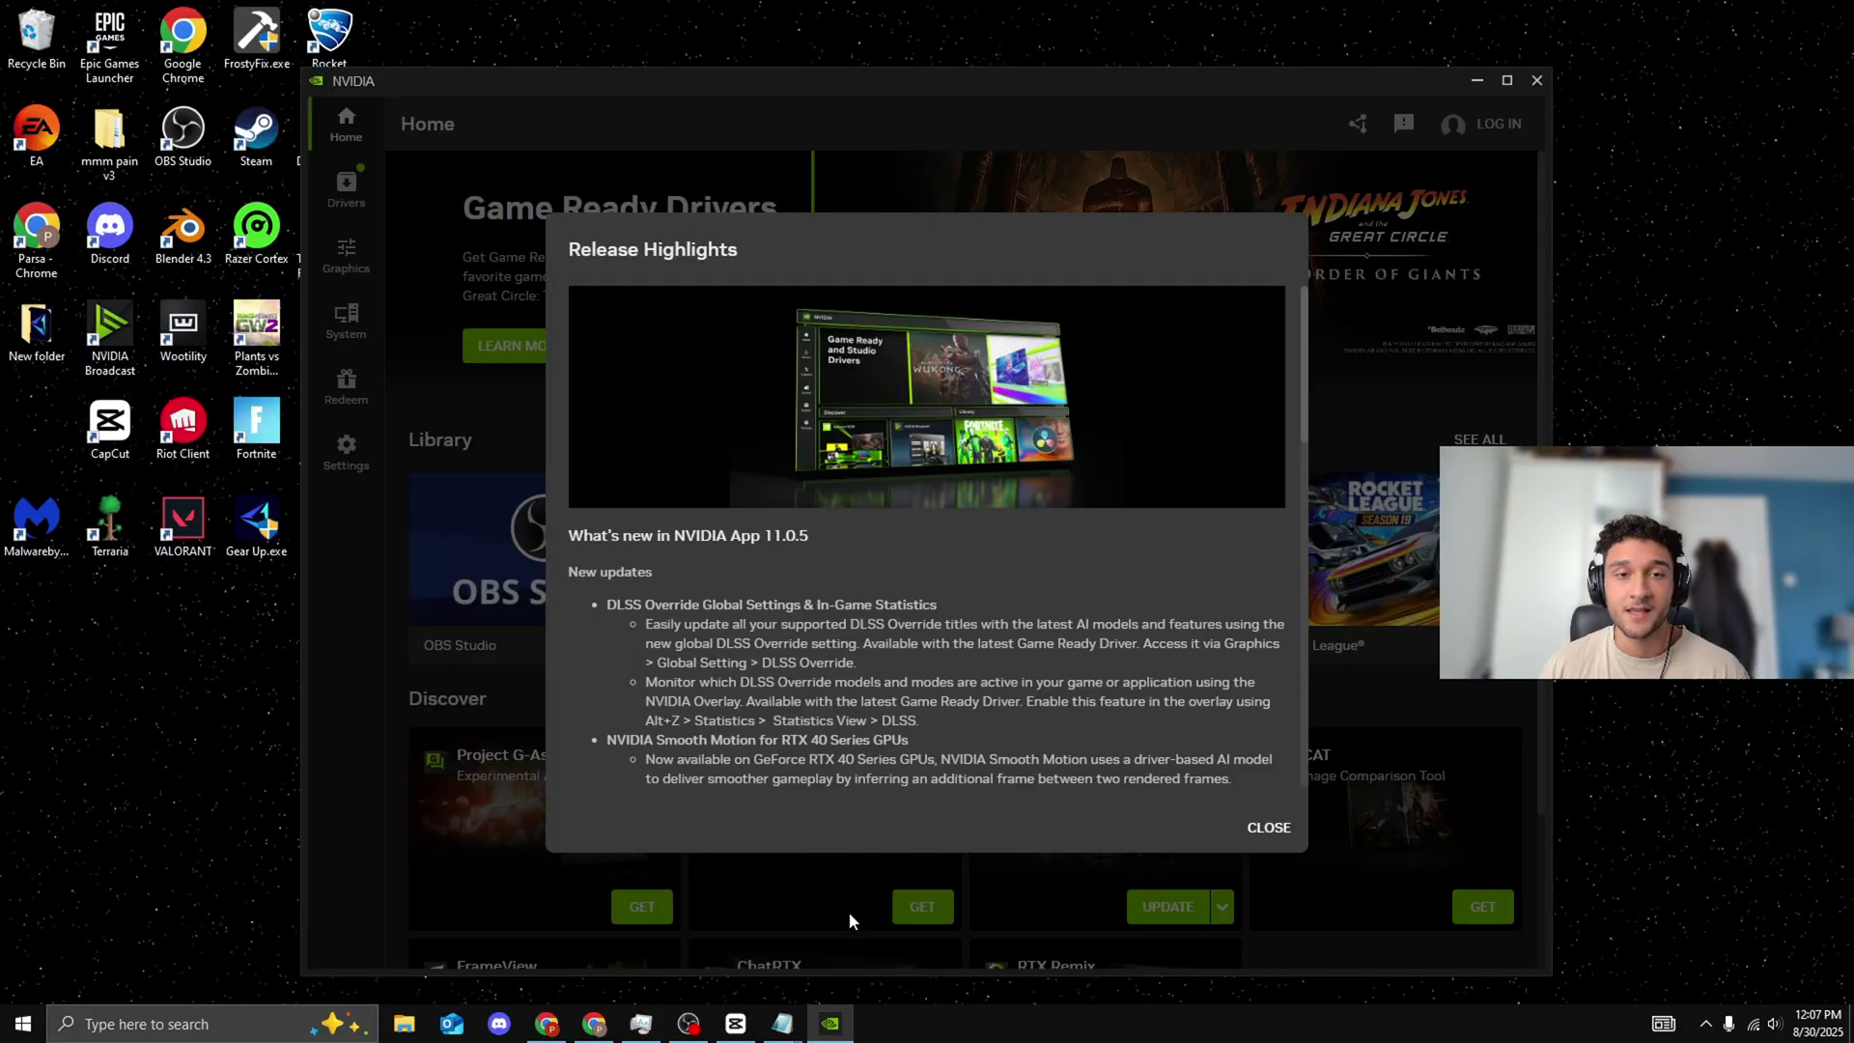
pyautogui.click(1267, 827)
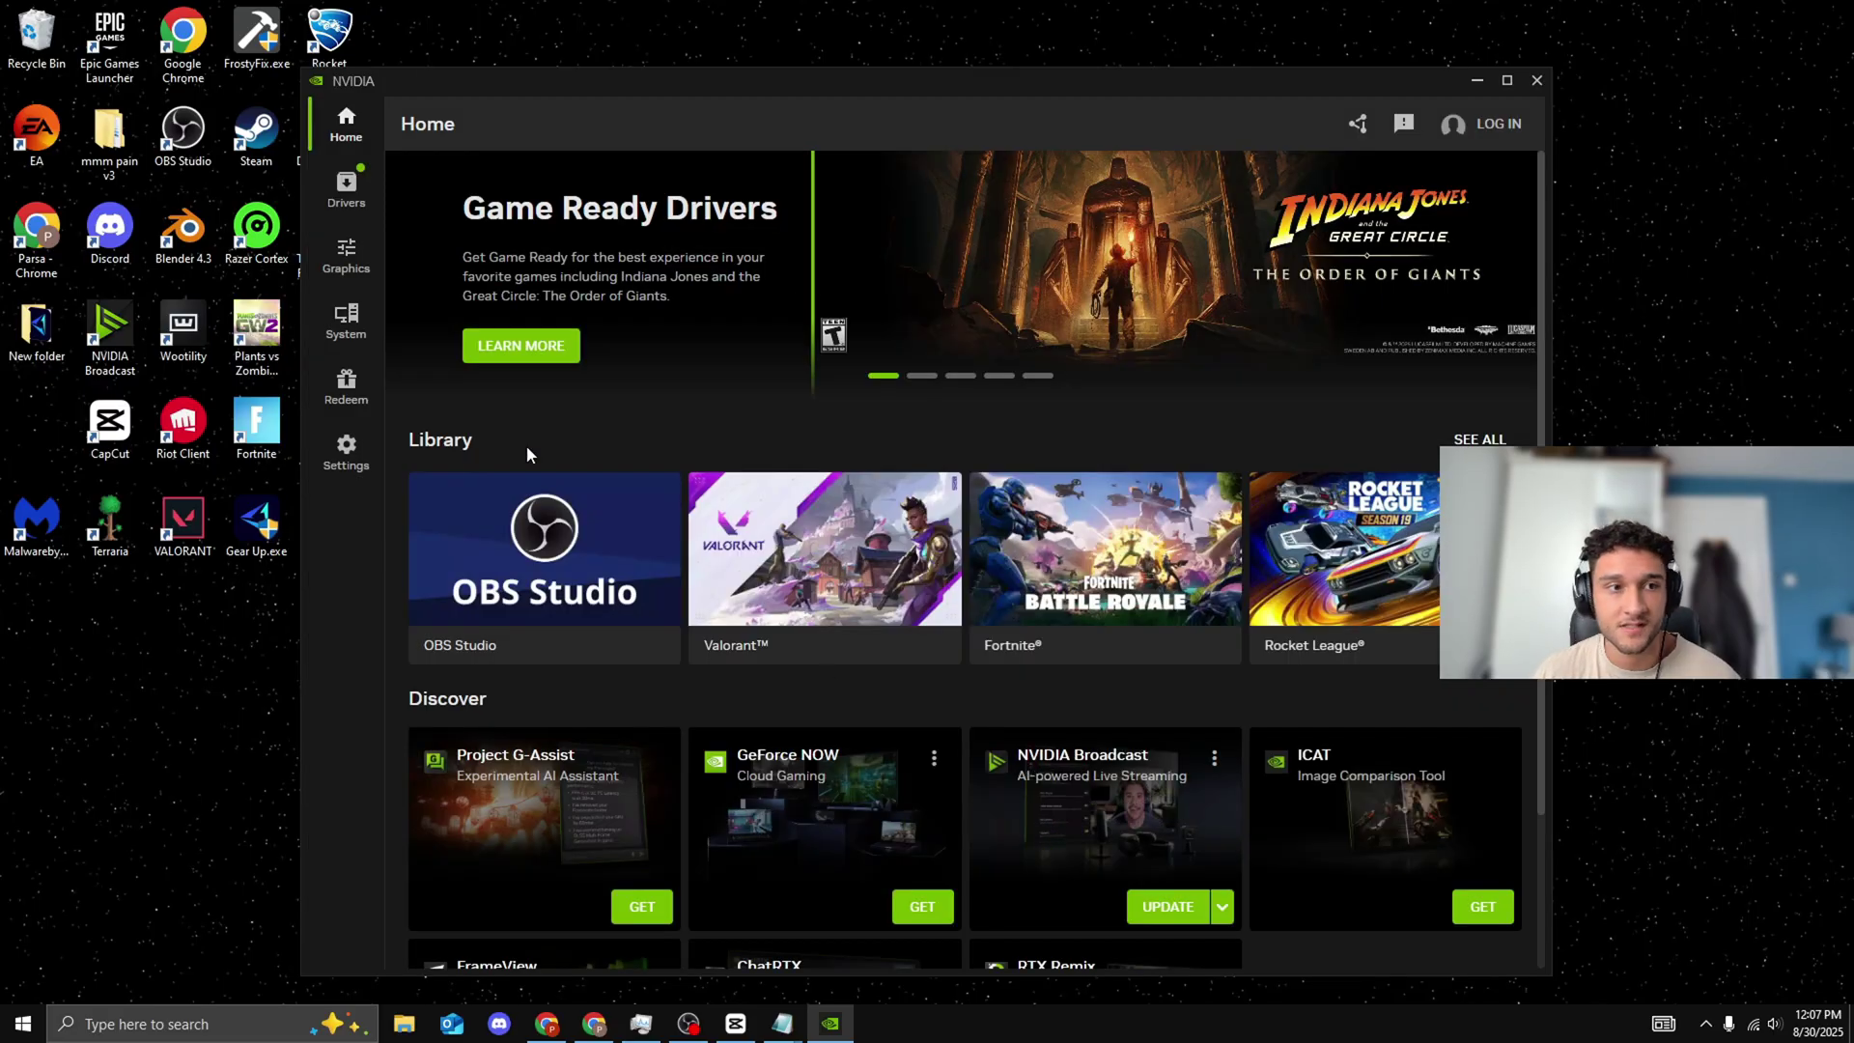
pyautogui.click(346, 319)
pyautogui.click(656, 177)
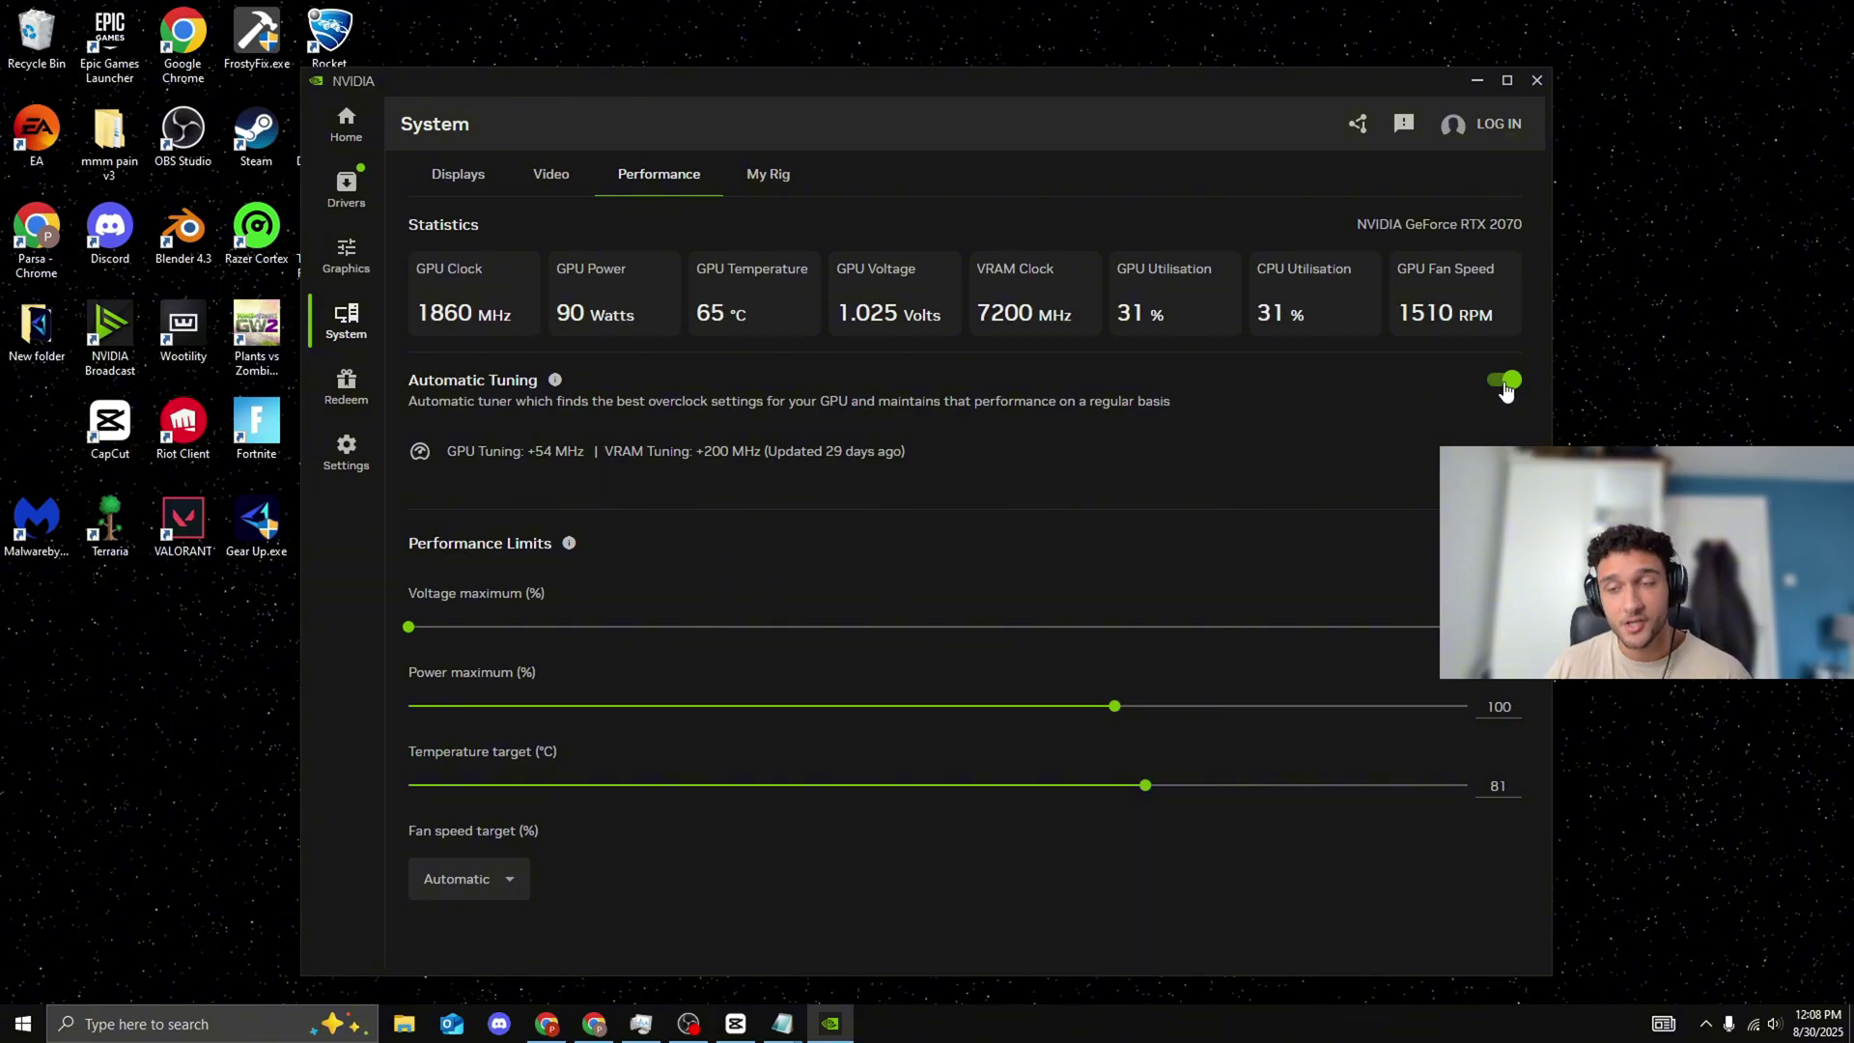
# Minimise NVIDIA App, then restore it from the taskbar
pyautogui.click(1478, 83)
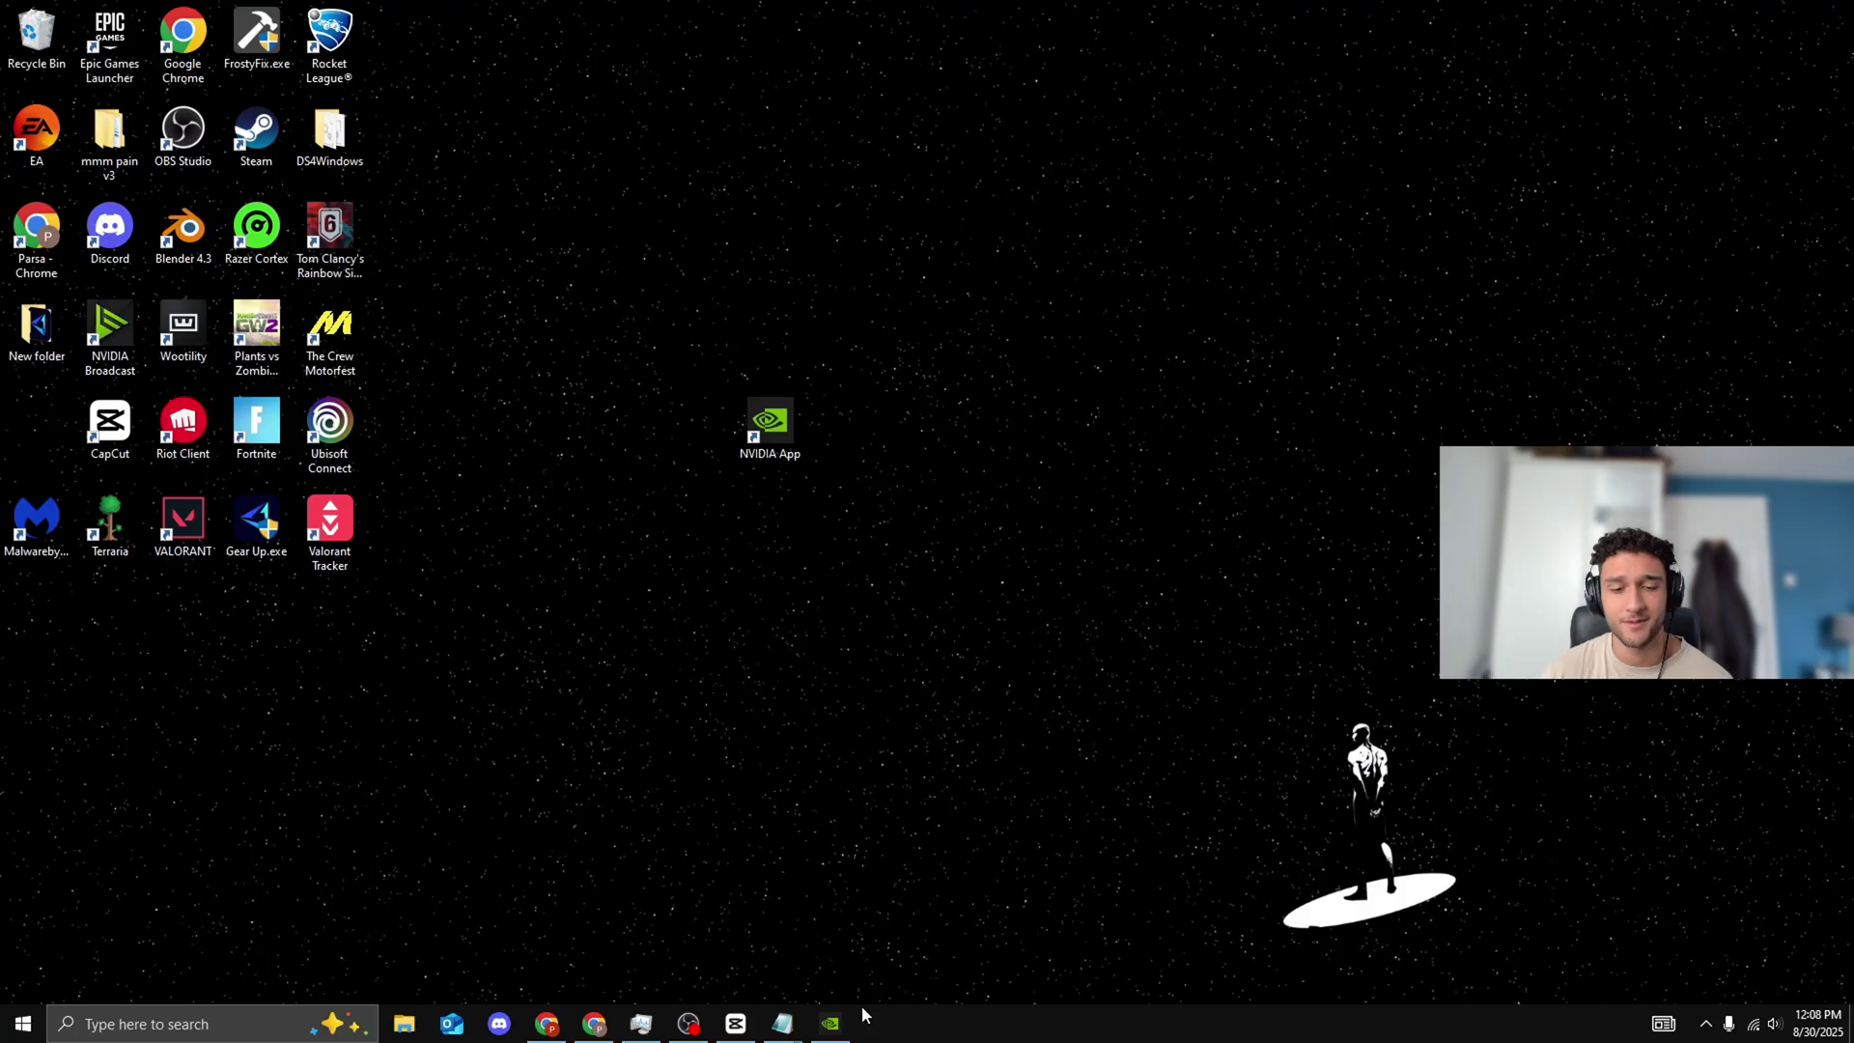
pyautogui.click(831, 1023)
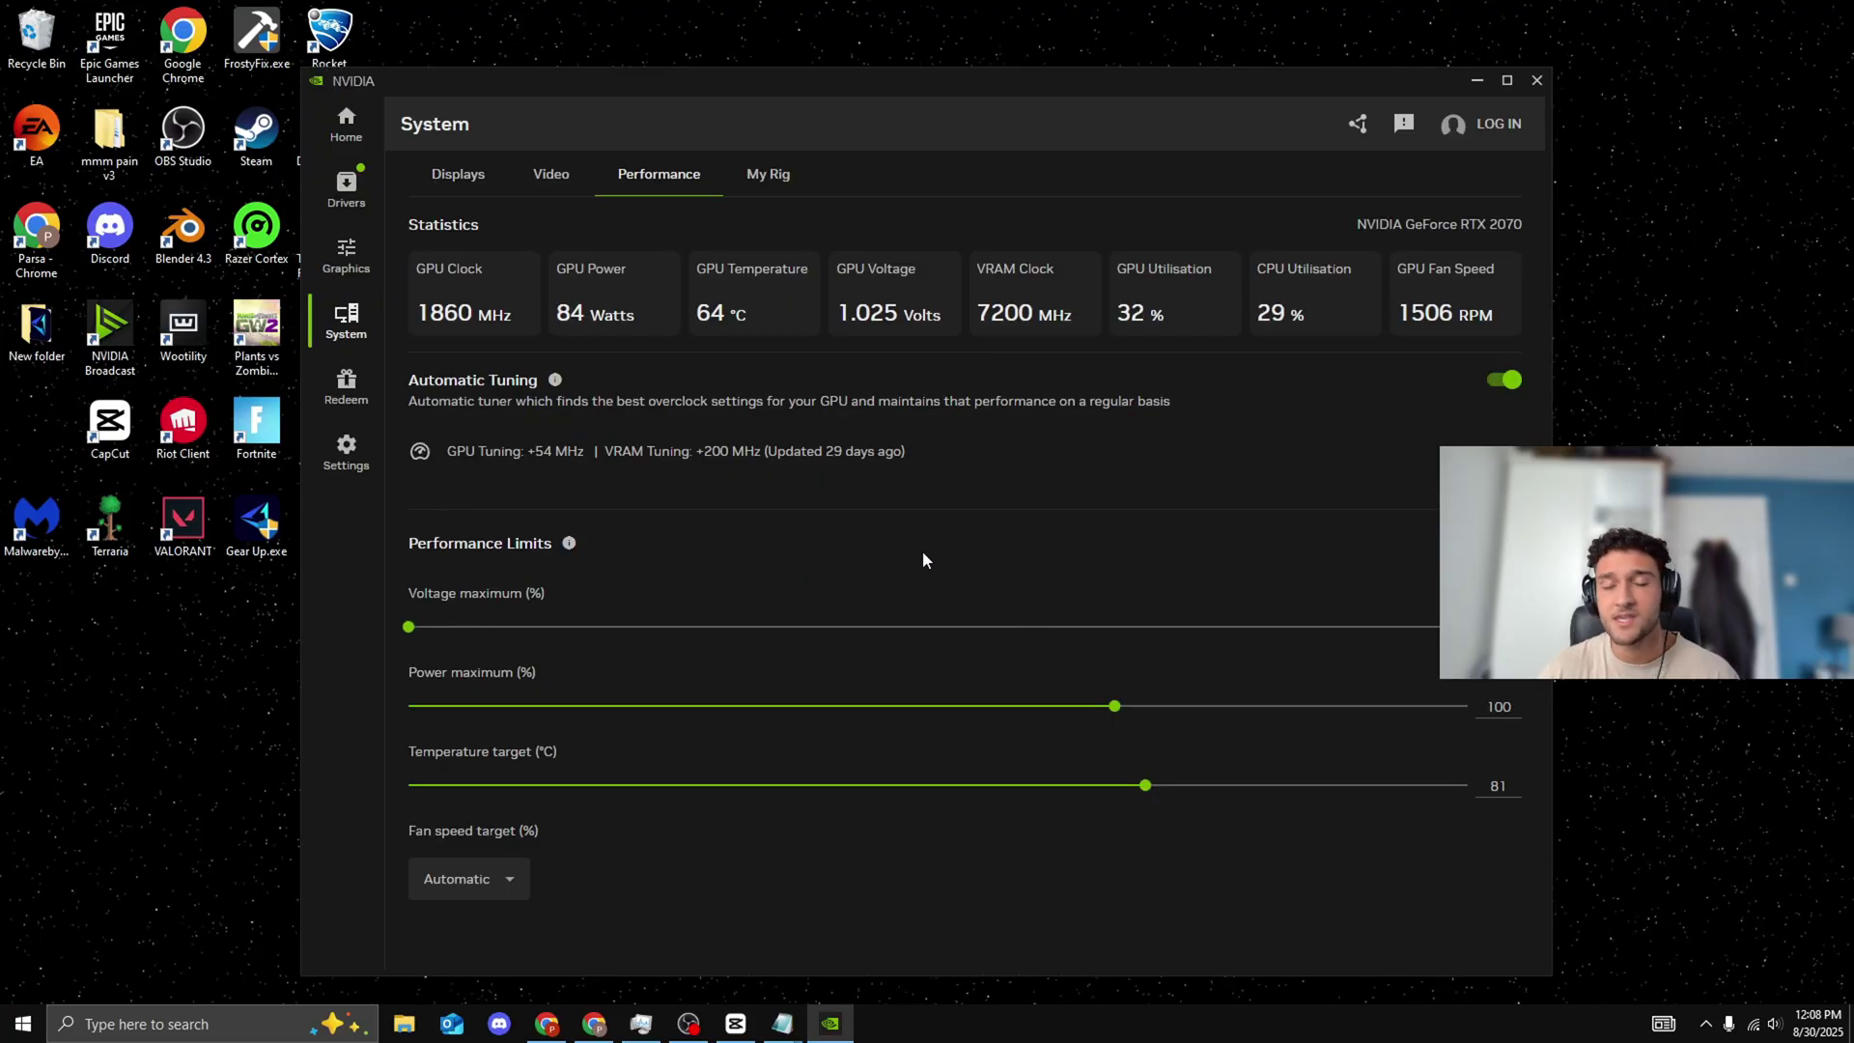